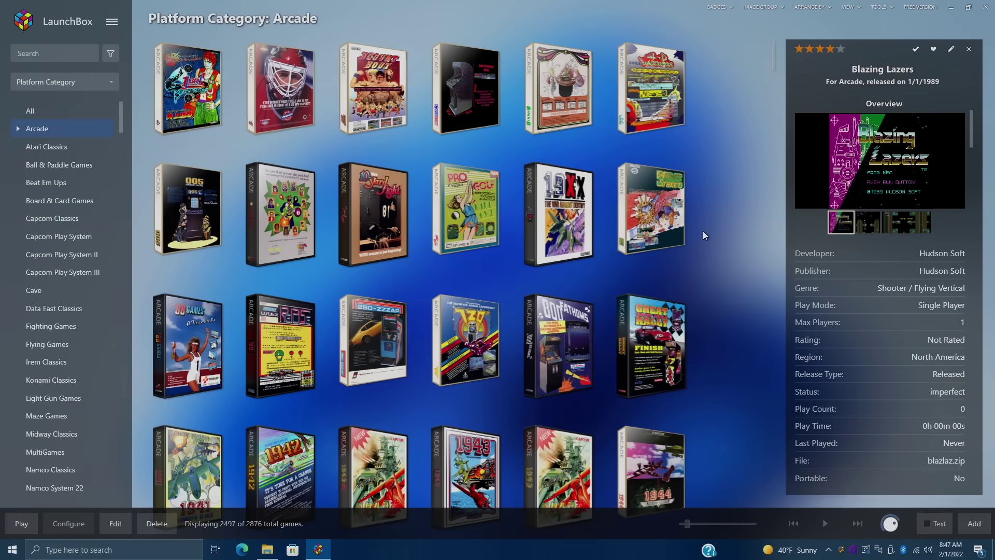
Step: Browse the Arcade category's box art, viewing the details of Alien vs. Predator, Area 51 and Bakutotsu Kijuutei
scroll(703, 231, down, 4)
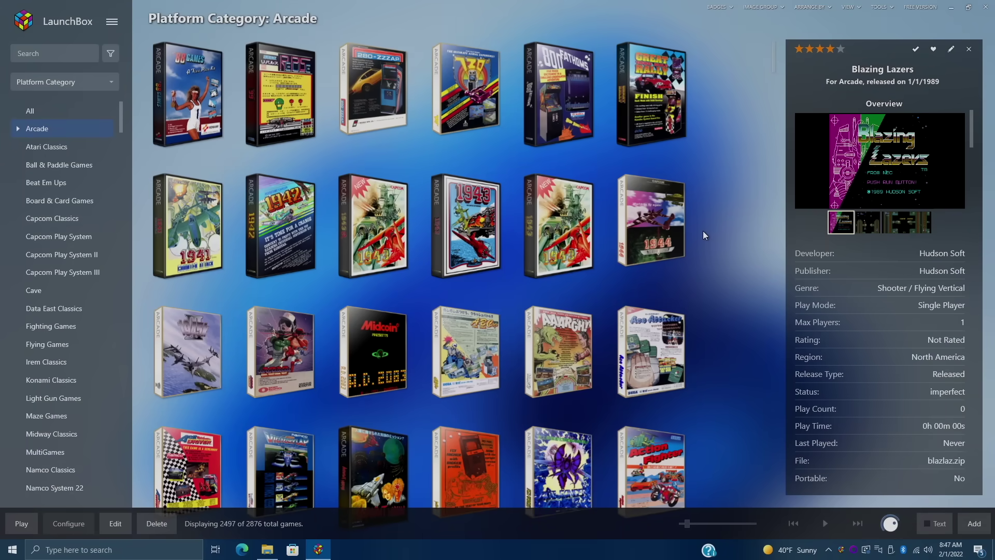
scroll(703, 231, down, 3)
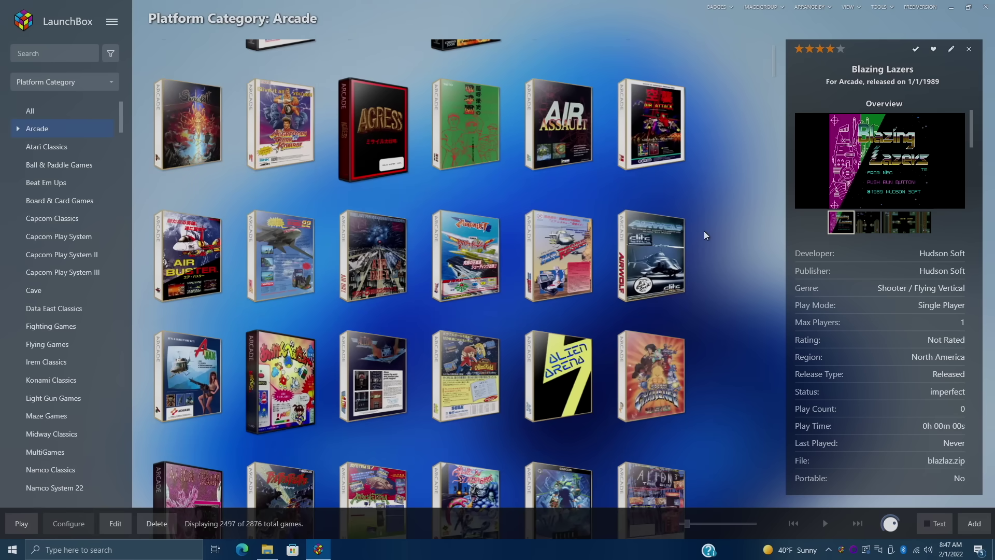
scroll(704, 231, down, 2)
scroll(703, 231, down, 1)
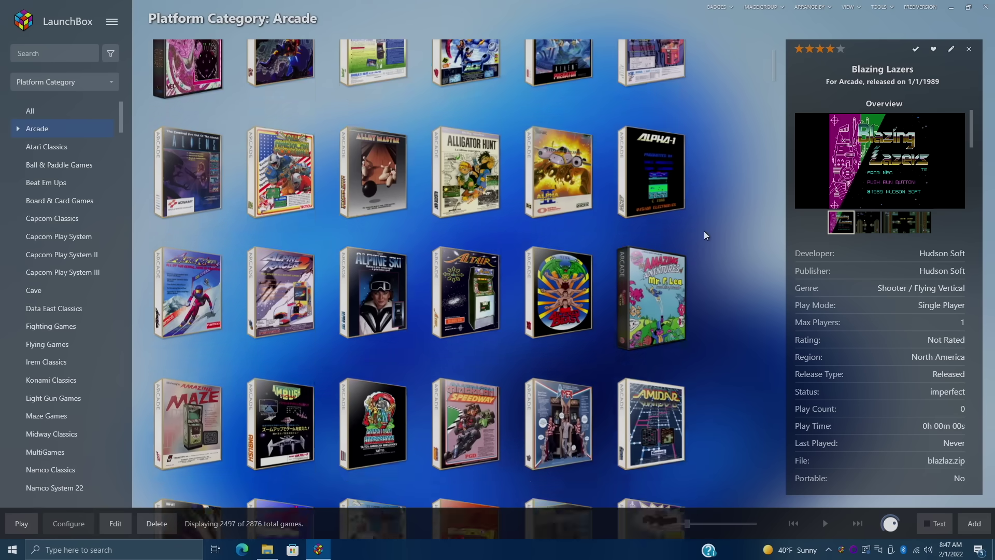
scroll(704, 232, up, 1)
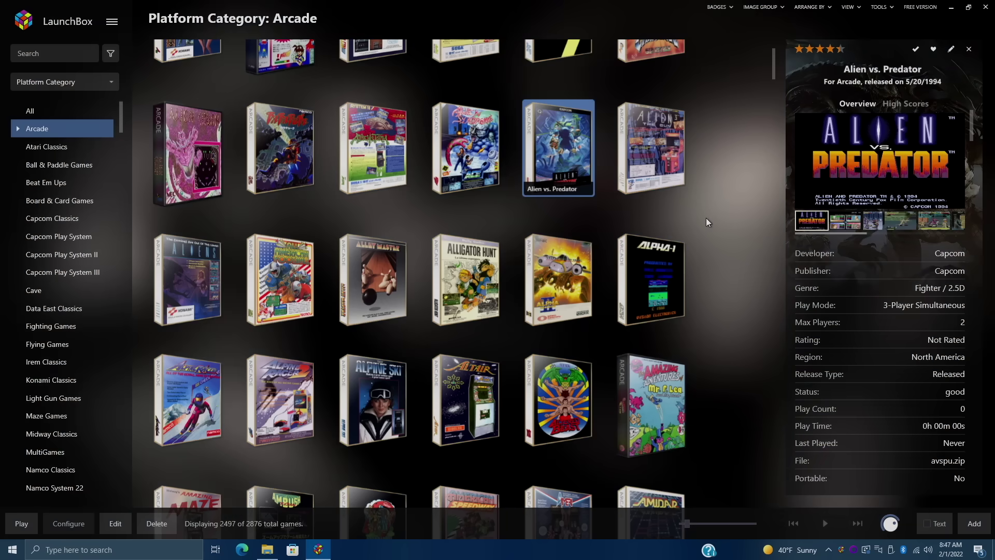
scroll(705, 218, down, 3)
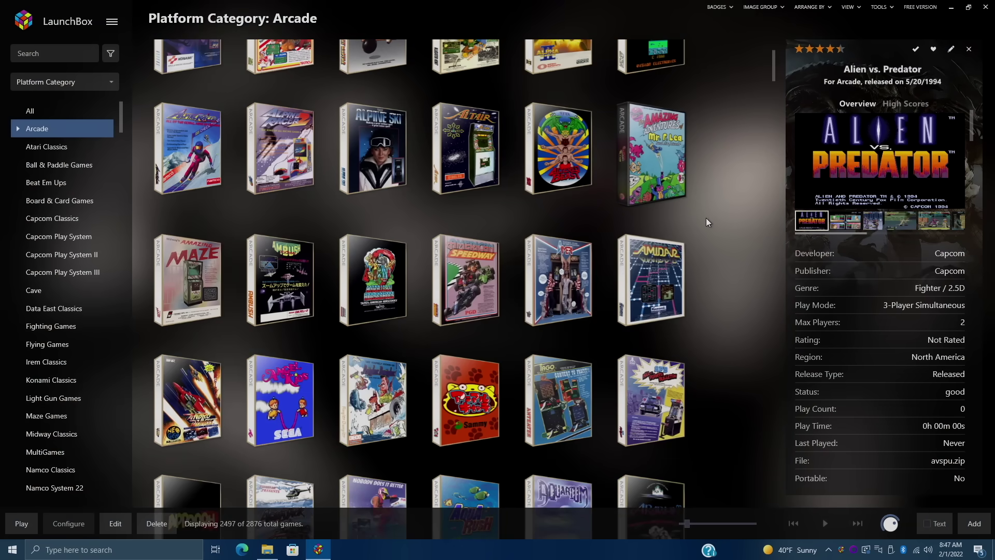
scroll(706, 217, down, 3)
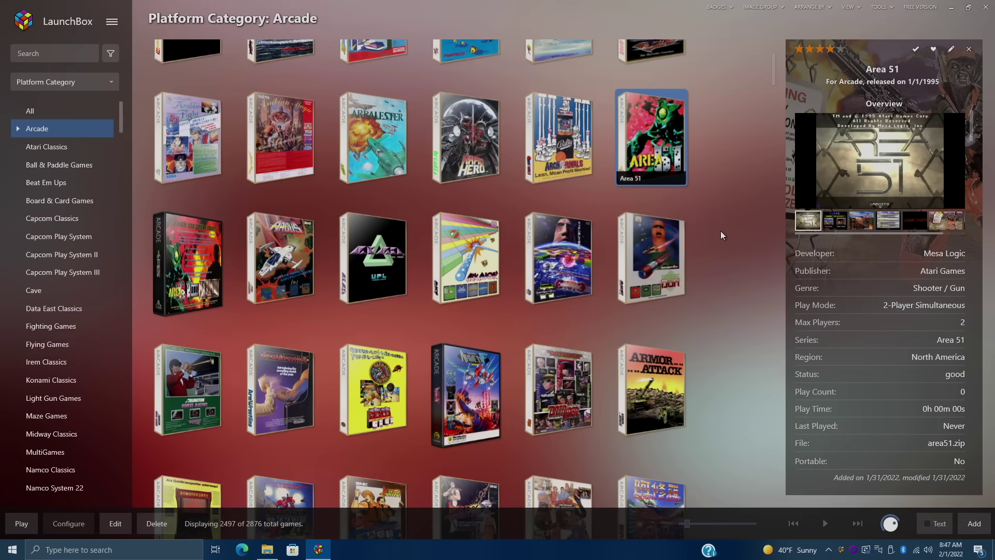
scroll(721, 231, down, 3)
scroll(721, 232, down, 5)
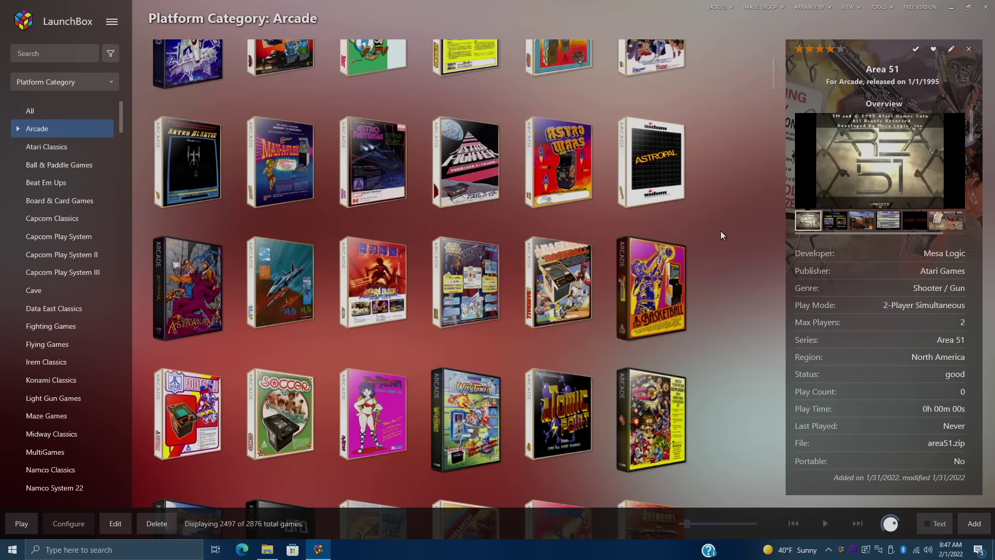
scroll(720, 231, down, 2)
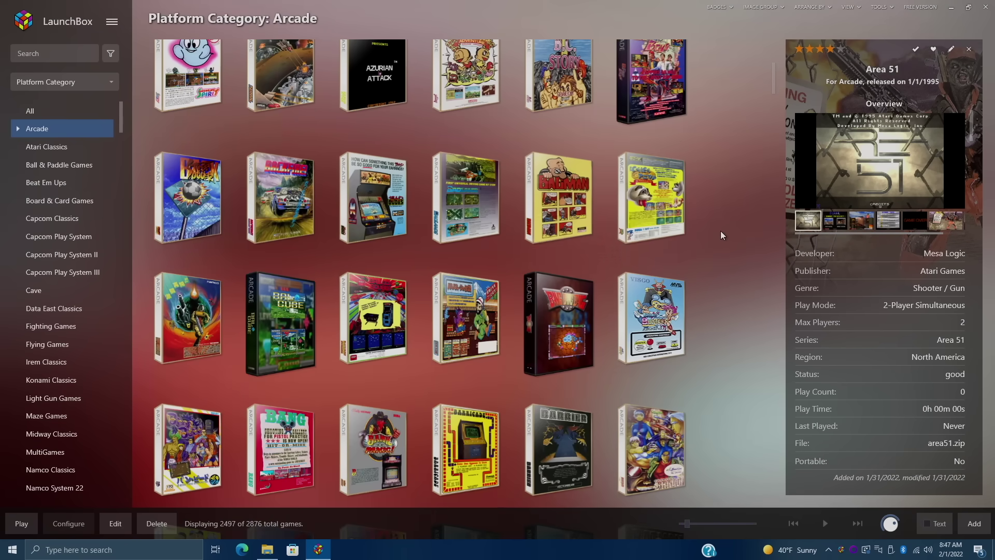
click(179, 331)
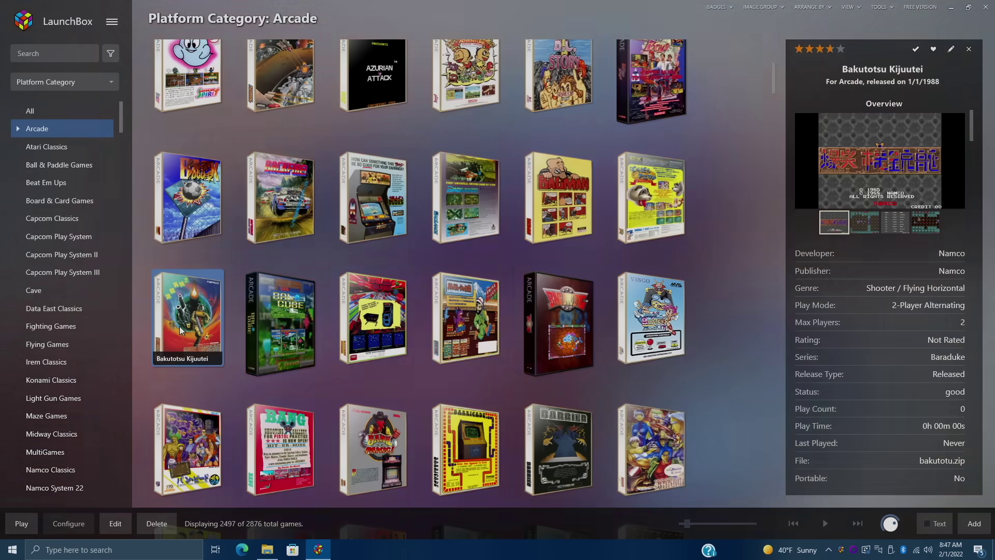
Step: Find Battletoads further along in the Arcade games and read through its details and description
scroll(742, 302, down, 3)
scroll(743, 306, down, 3)
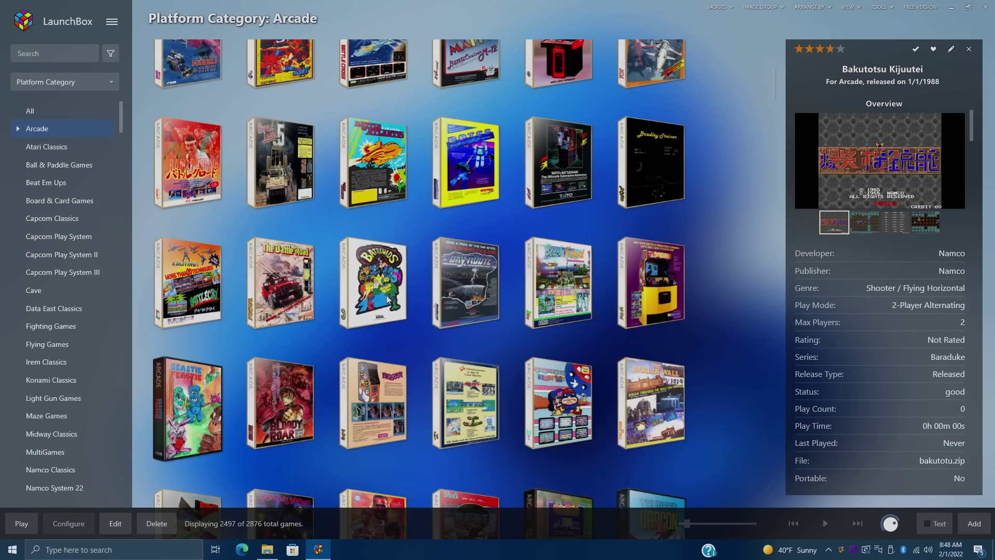
click(387, 300)
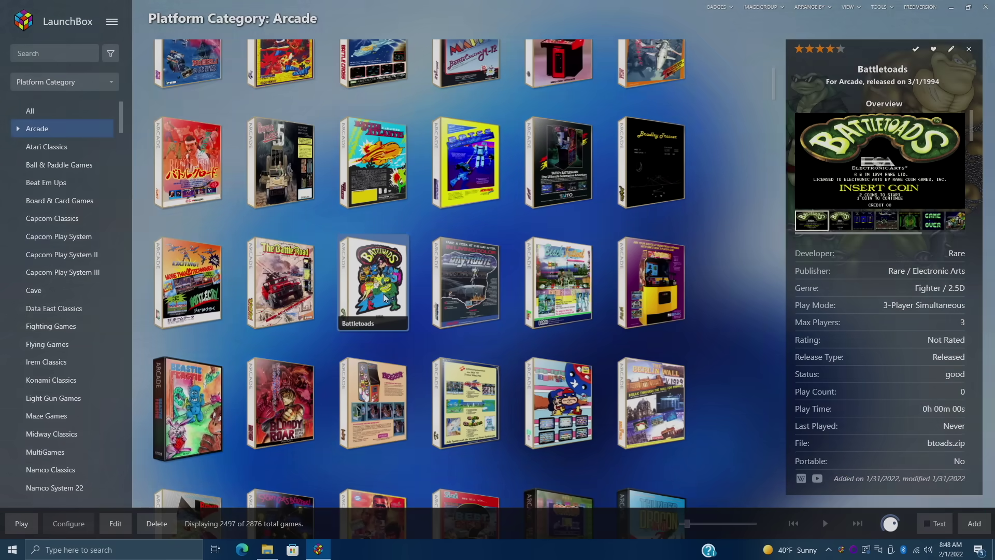
scroll(872, 317, down, 1)
scroll(872, 317, down, 5)
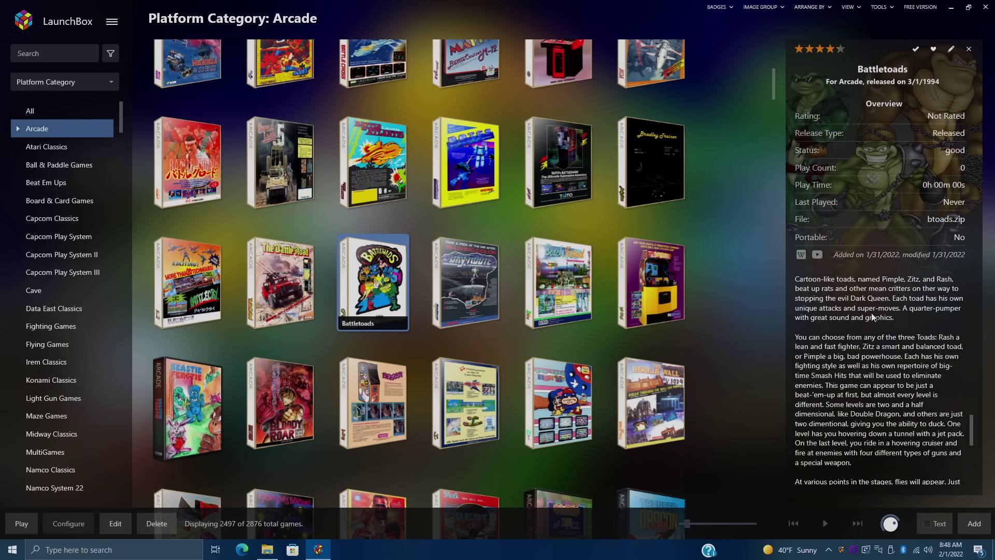
scroll(872, 317, up, 6)
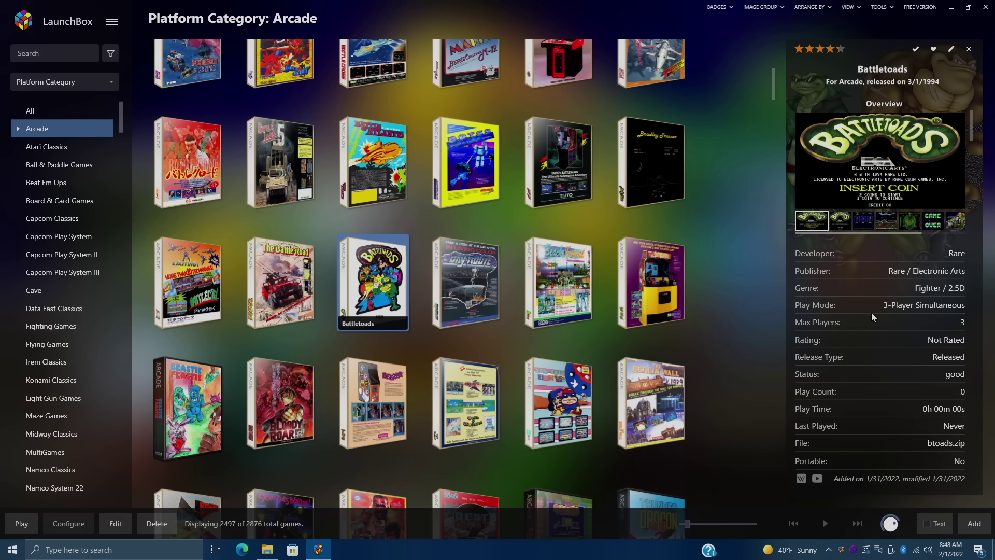
Step: Select Beast Busters and read through its details and description
click(663, 298)
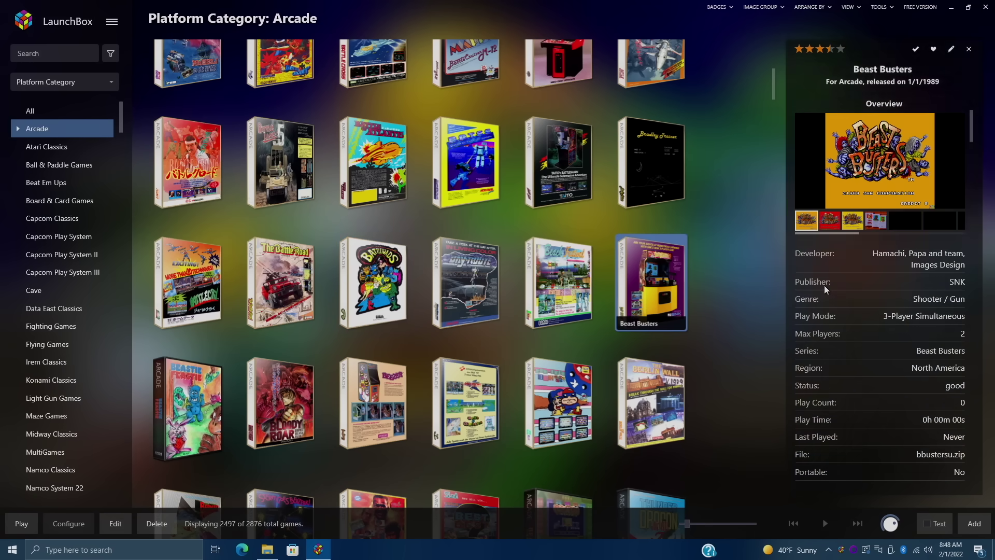
scroll(825, 285, down, 1)
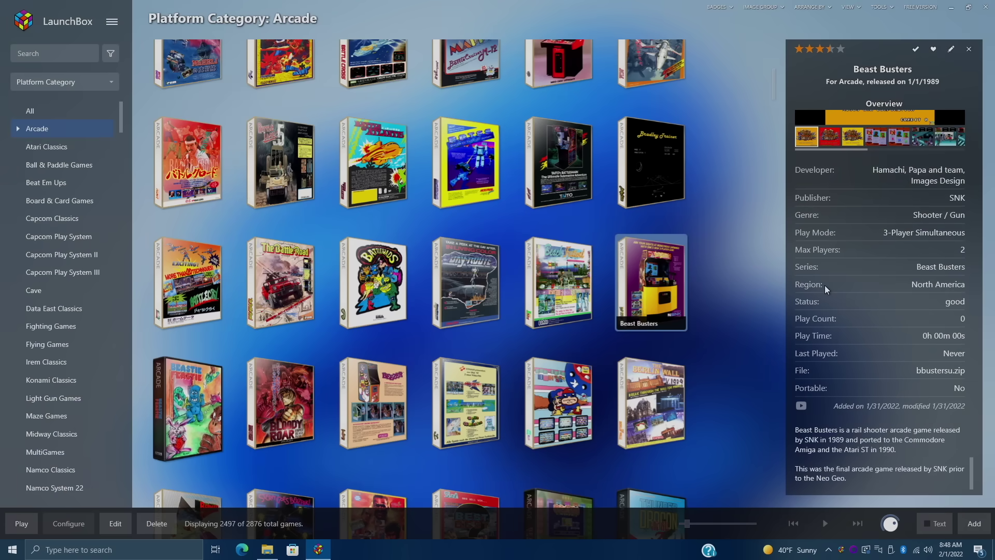
scroll(825, 285, up, 1)
Step: Browse further through the Arcade games, viewing the details of Cadash and B-Wings
scroll(714, 274, down, 4)
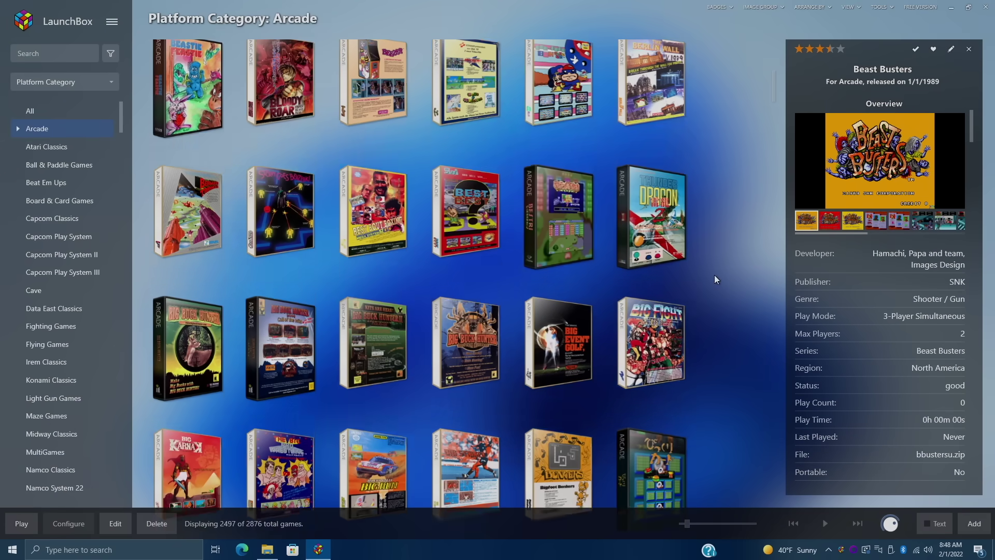
scroll(714, 275, down, 4)
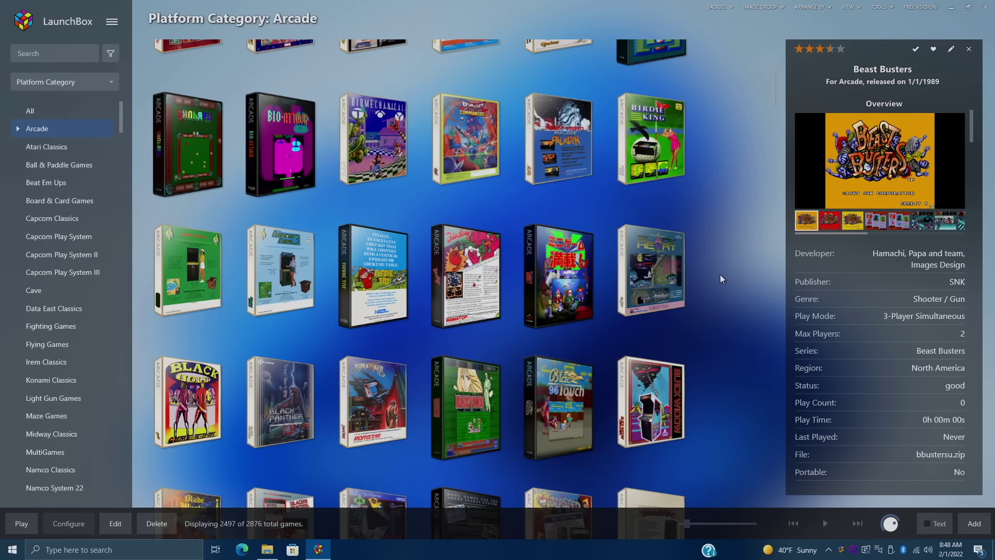
scroll(720, 278, down, 2)
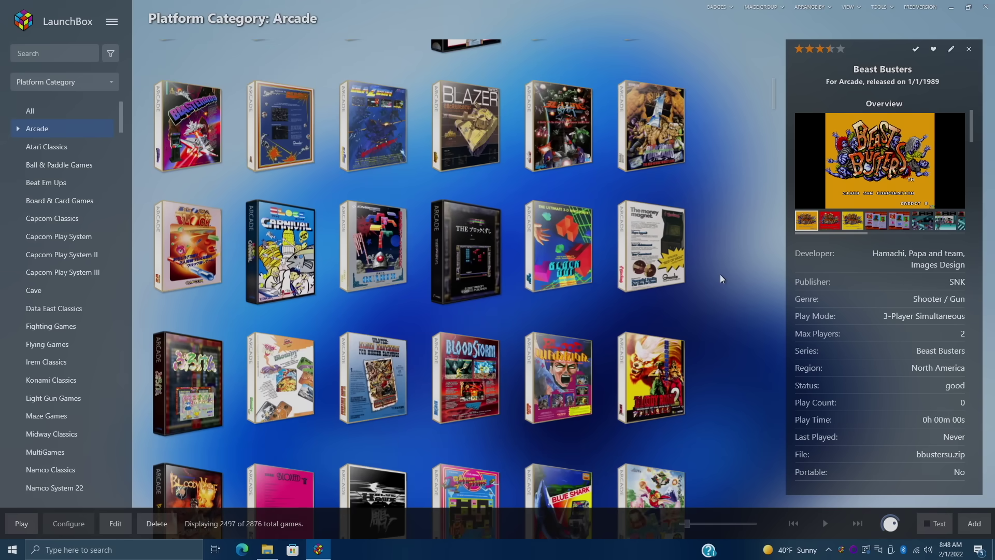
scroll(720, 278, down, 5)
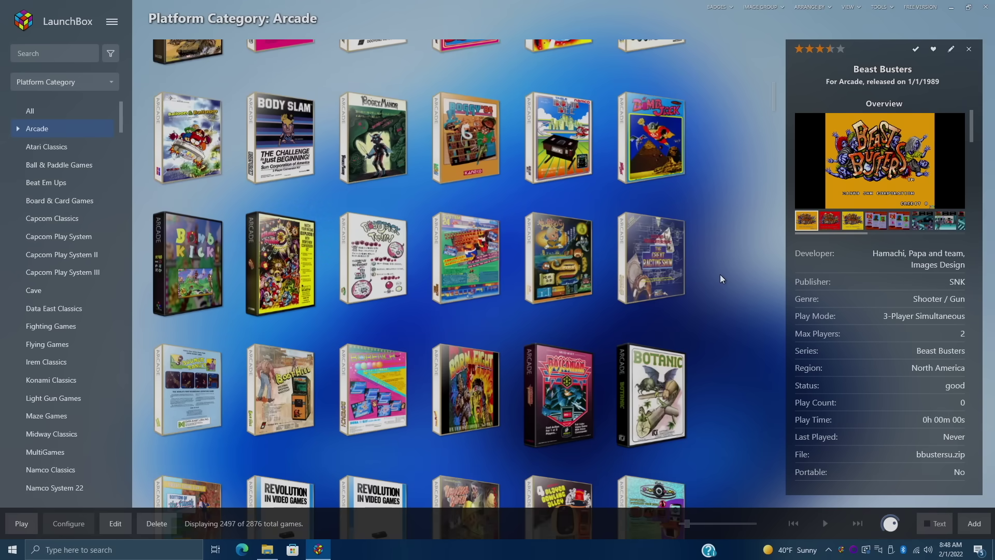
scroll(720, 278, down, 2)
scroll(719, 278, down, 1)
scroll(720, 278, down, 3)
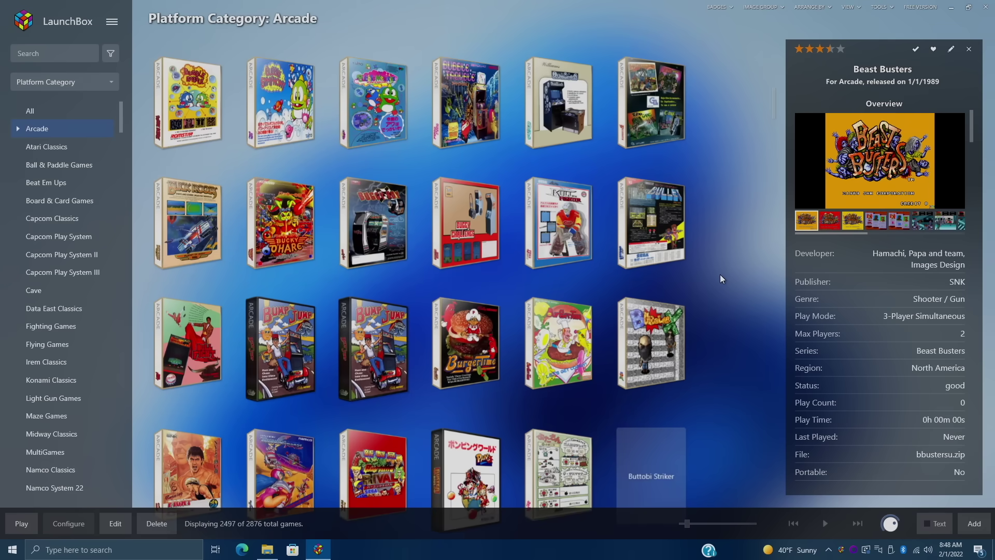
scroll(721, 278, down, 2)
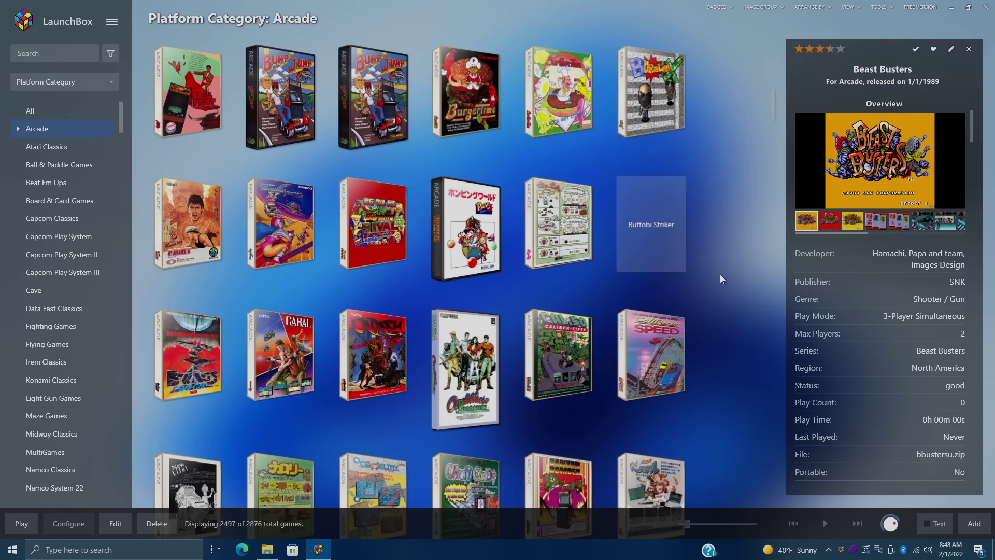
click(396, 351)
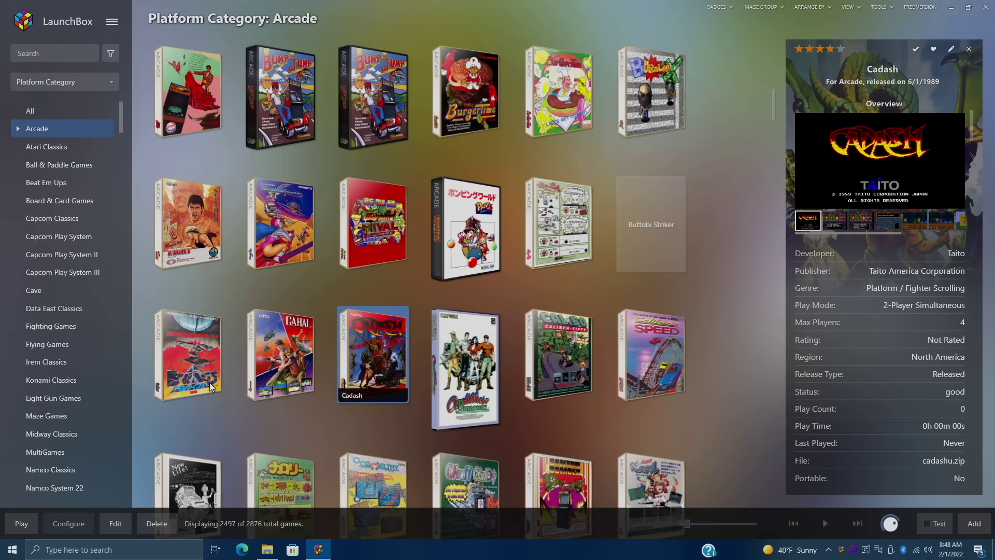
click(208, 380)
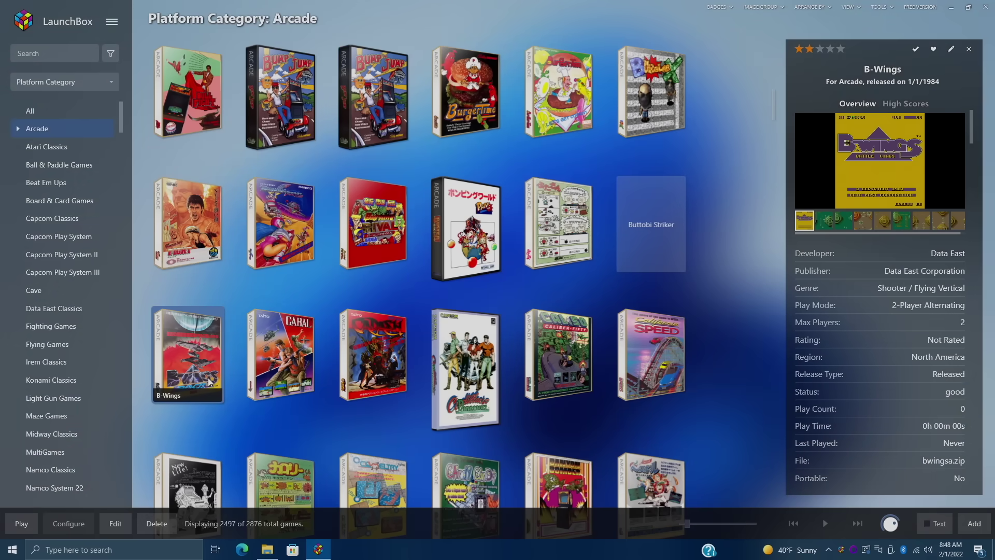
Step: Find Captain America and The Avengers in the Arcade games and read through its details
scroll(223, 385, down, 2)
scroll(223, 384, down, 2)
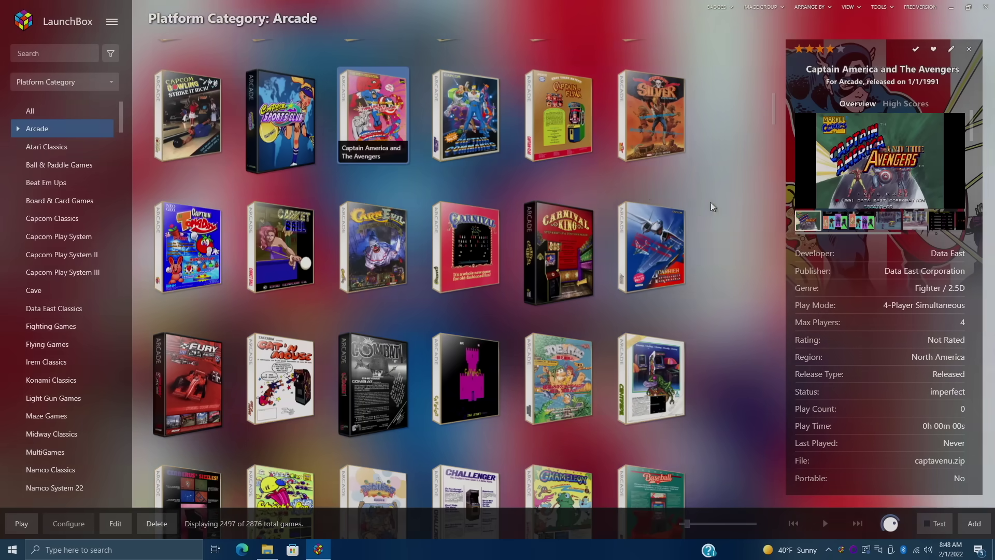
scroll(910, 320, down, 5)
scroll(917, 327, up, 5)
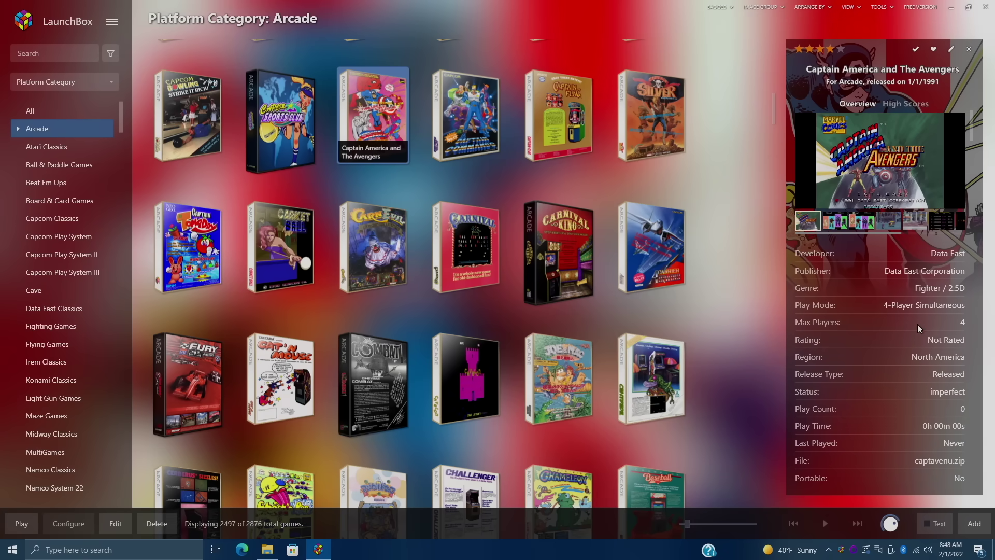
Step: Browse back through the Arcade games towards the start of the list and switch to the Beat Em Ups category
scroll(715, 301, up, 2)
scroll(714, 300, up, 2)
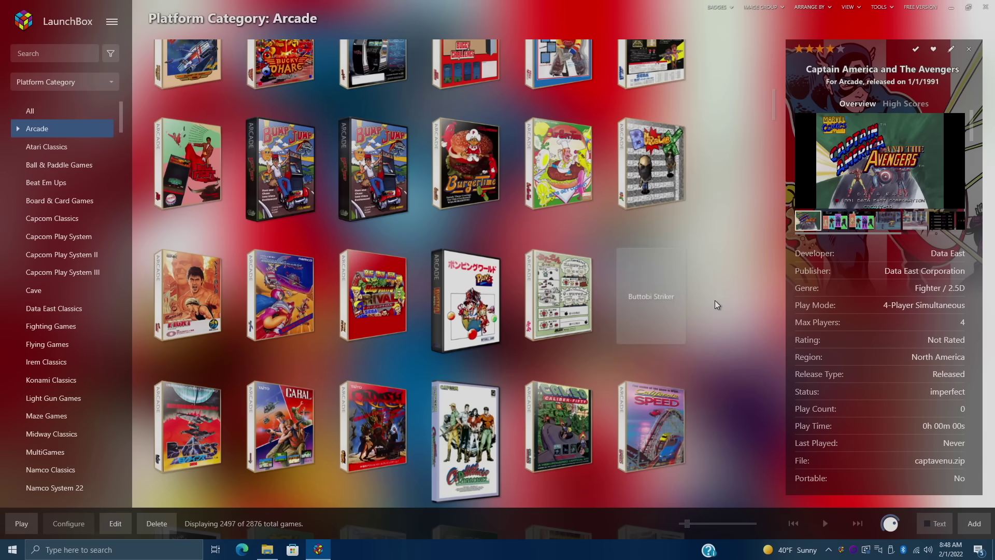
scroll(714, 300, up, 2)
scroll(716, 305, up, 3)
scroll(714, 305, up, 2)
scroll(715, 305, up, 2)
scroll(714, 304, up, 2)
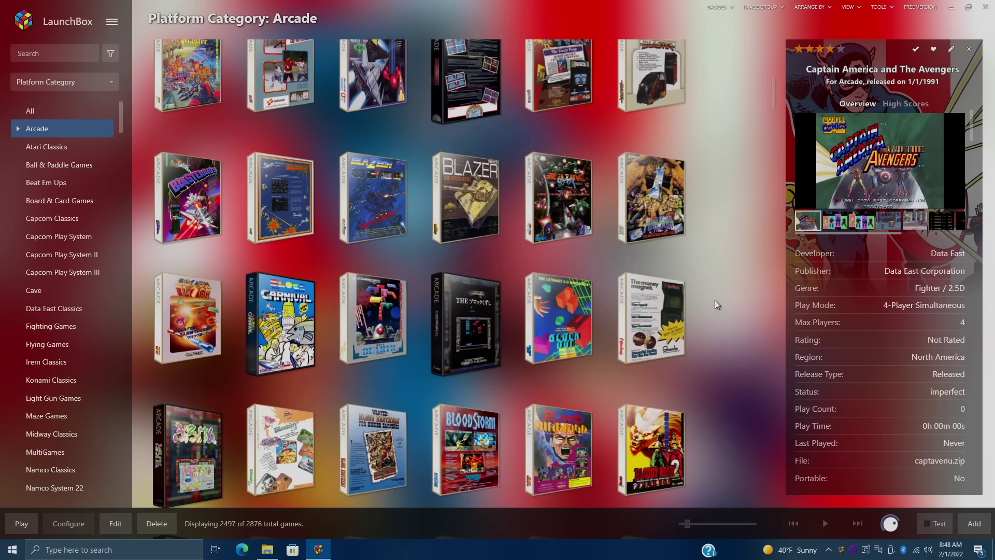
scroll(714, 304, up, 2)
click(60, 187)
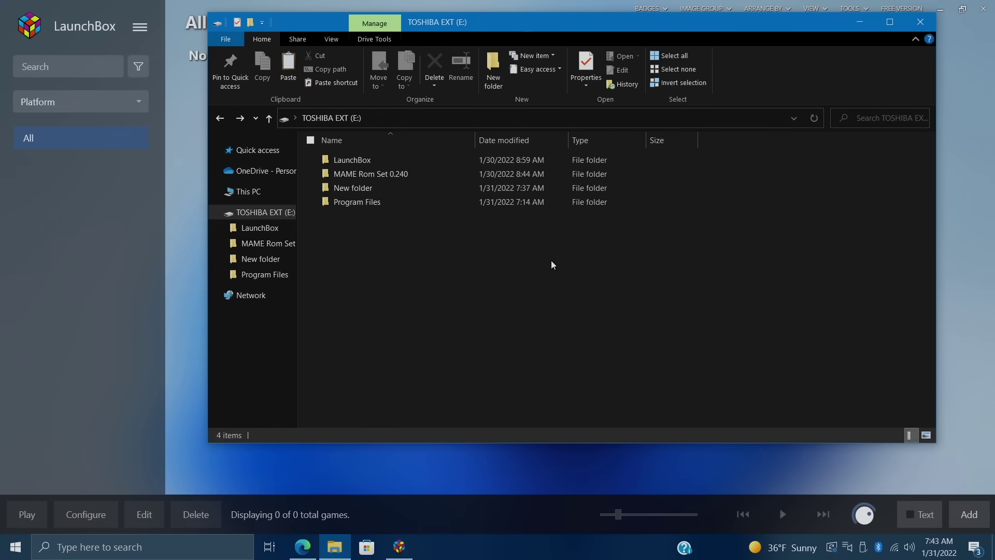
Step: In File Explorer, inspect the contents of the MAME Rom Set 0.240 folder, return to the TOSHIBA EXT (E:) drive and clear the selection
click(400, 178)
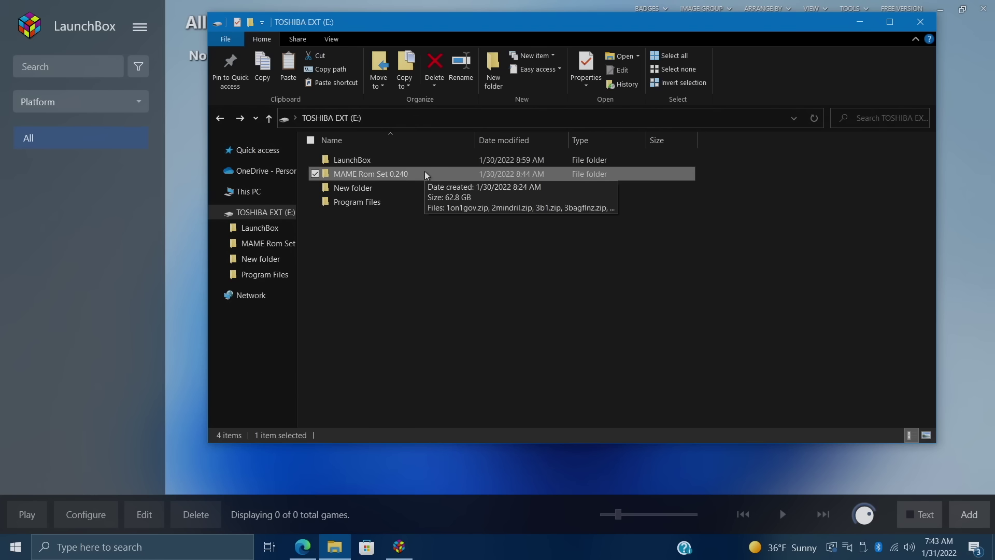
double_click(425, 175)
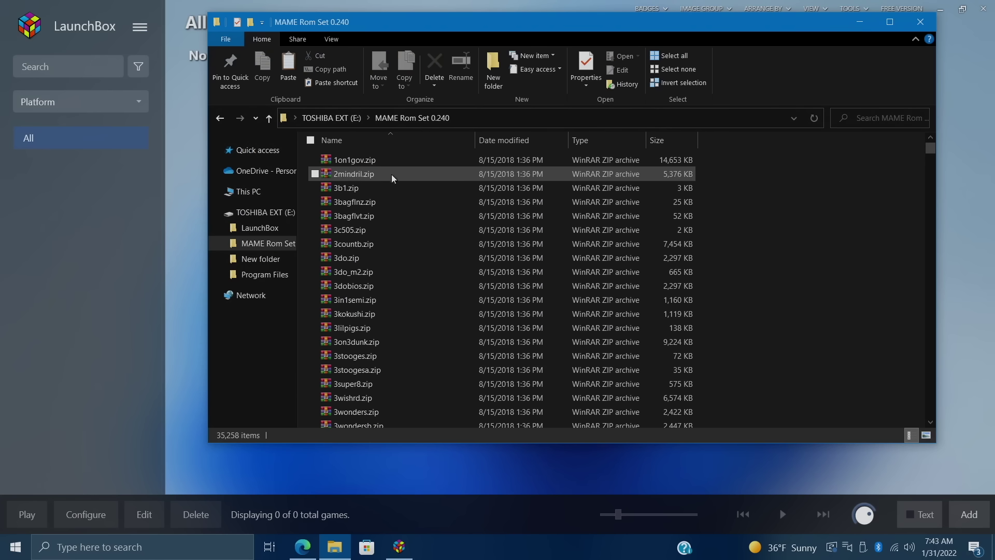
click(218, 117)
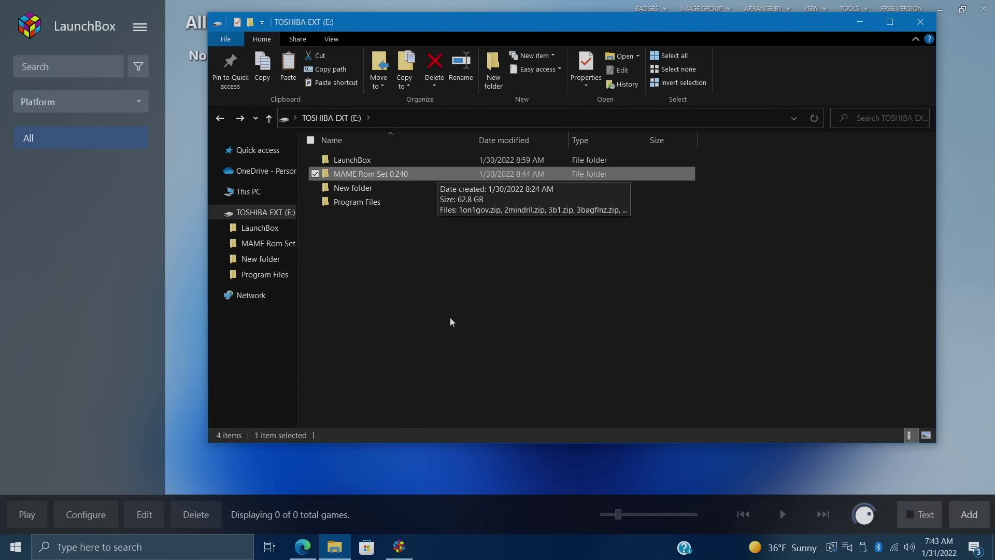
click(417, 252)
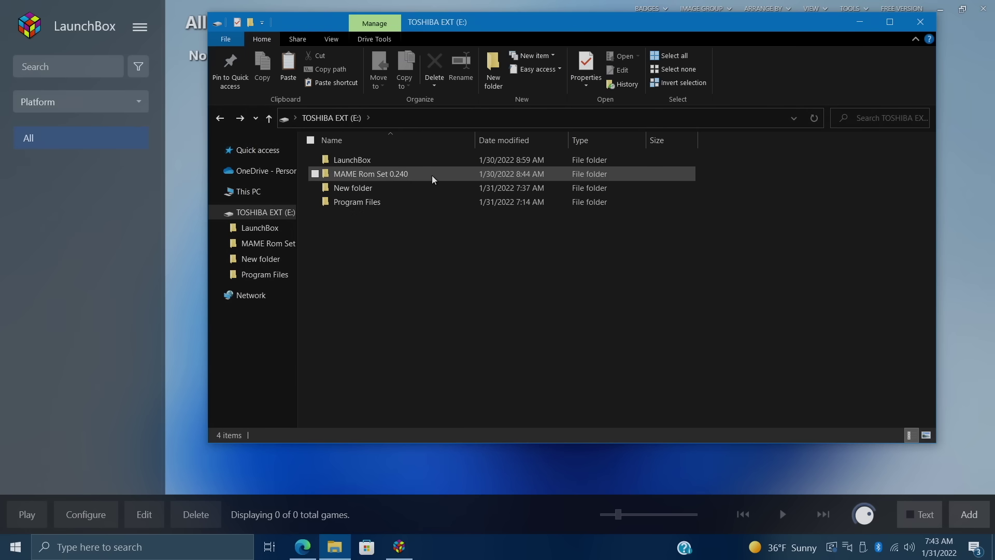
mouse_move(433, 179)
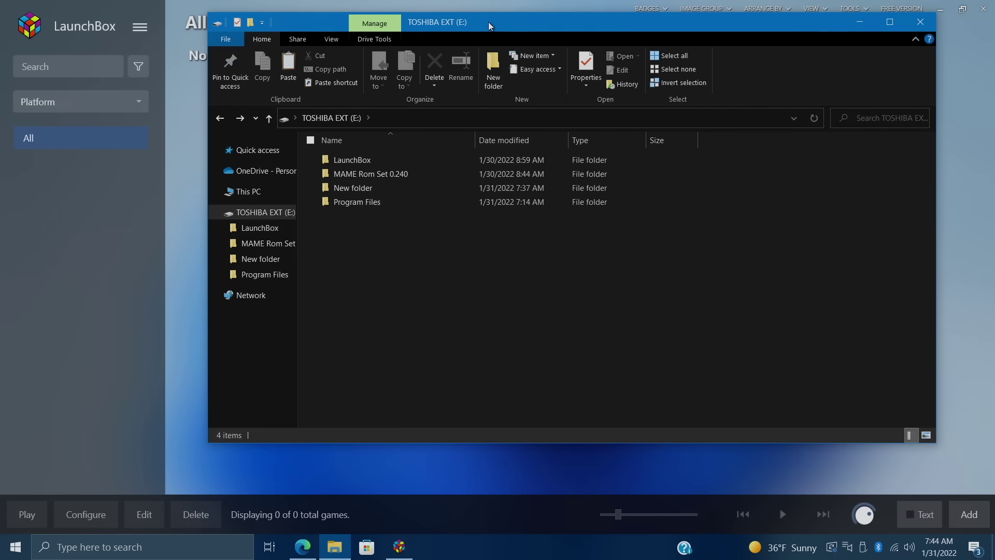
Step: Open the LaunchBox folder from the TOSHIBA EXT (E:) drive in a new window and arrange both File Explorer windows side by side
drag(485, 24, 994, 52)
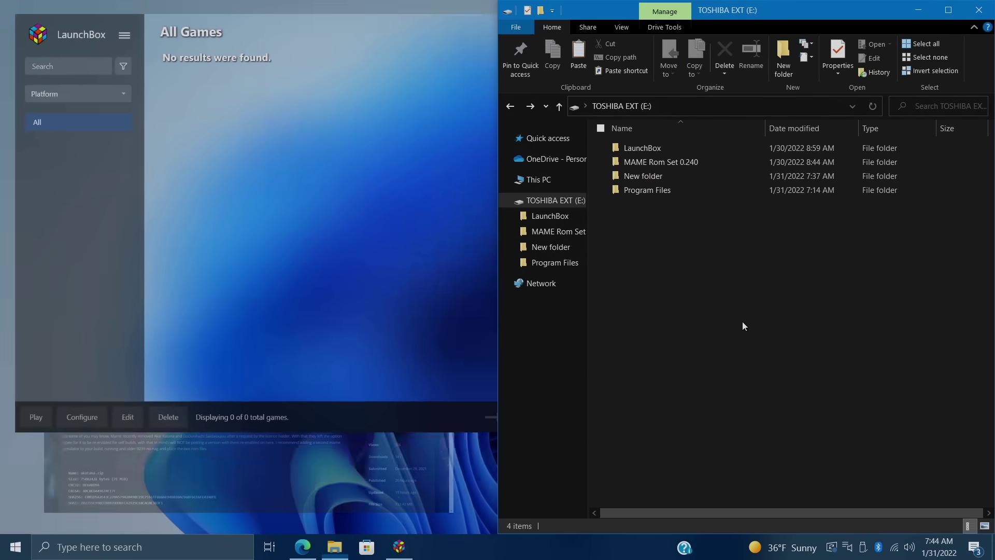
click(742, 321)
right_click(641, 150)
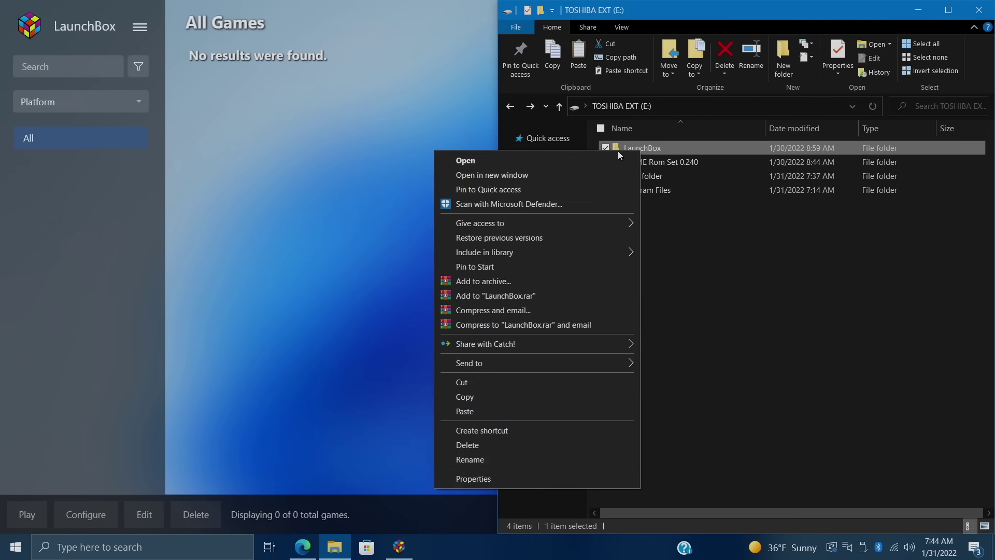
click(538, 178)
drag(504, 39, 1, 150)
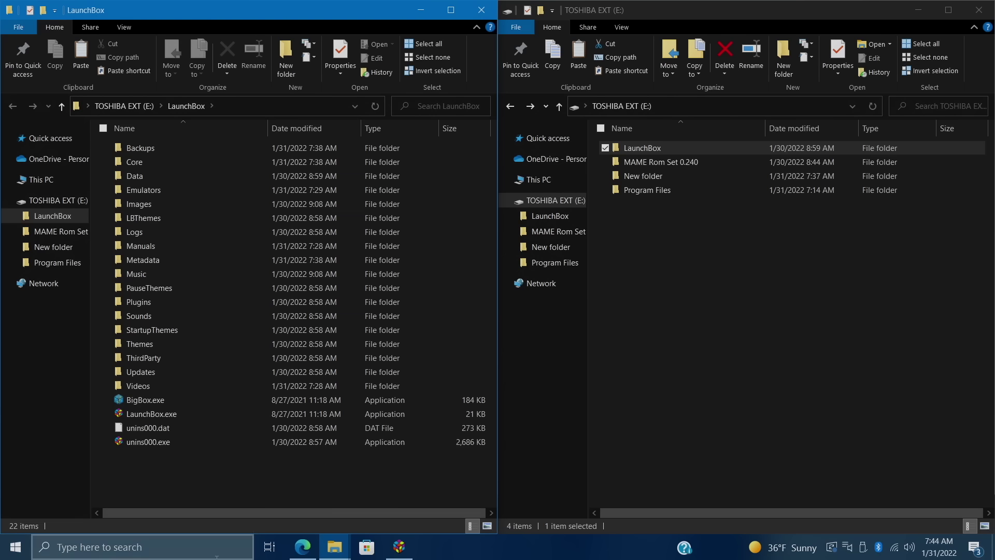
Step: Create a new folder named Games inside the LaunchBox folder
right_click(147, 481)
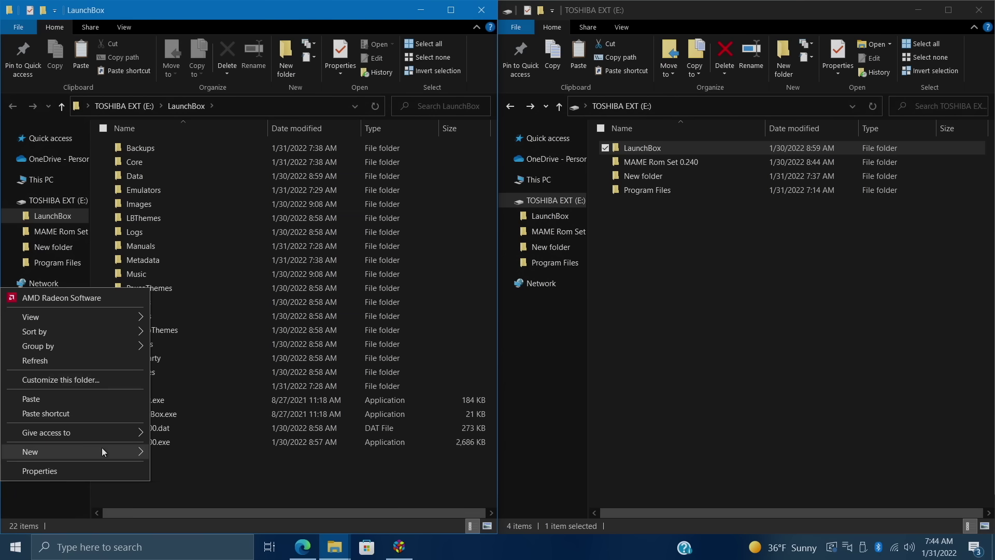
mouse_move(101, 447)
click(171, 452)
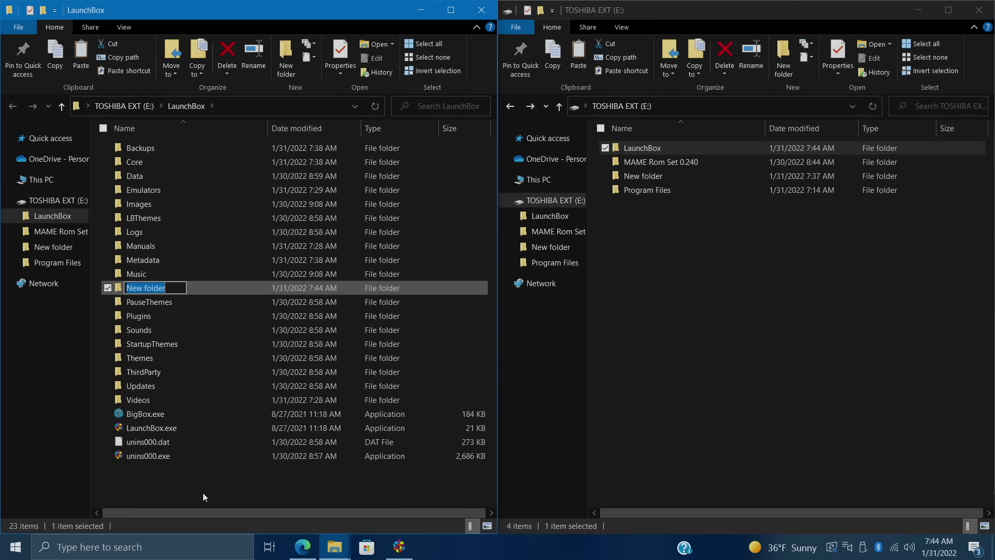
text(Games)
key(Return)
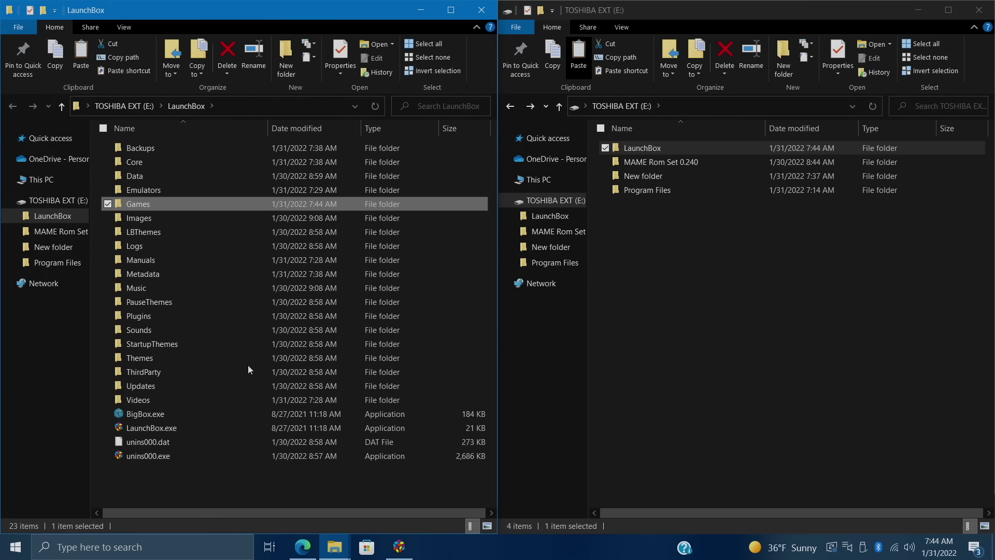
Step: Move the MAME Rom Set 0.240 folder from the E: drive into the Games folder and return to the LaunchBox folder
double_click(162, 204)
drag(663, 160, 147, 260)
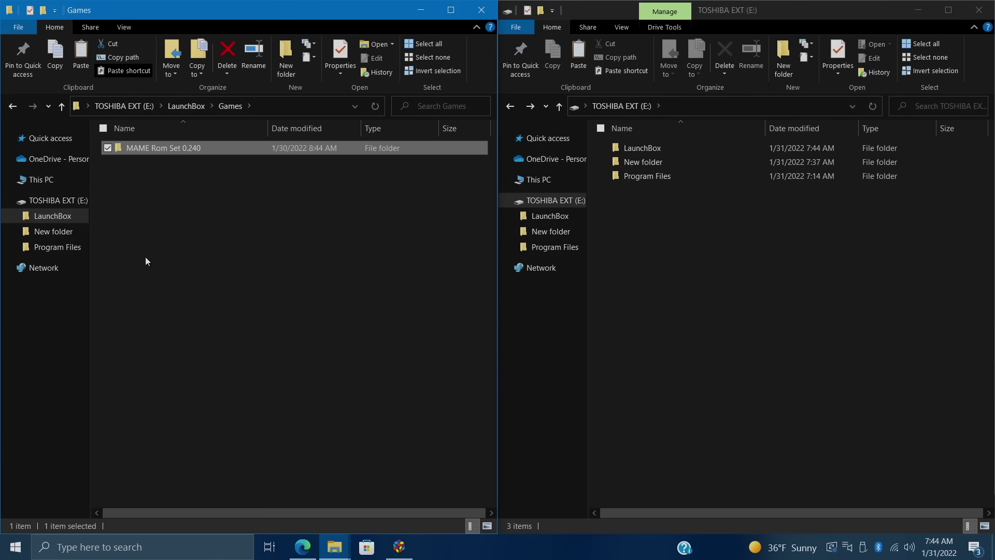
click(145, 261)
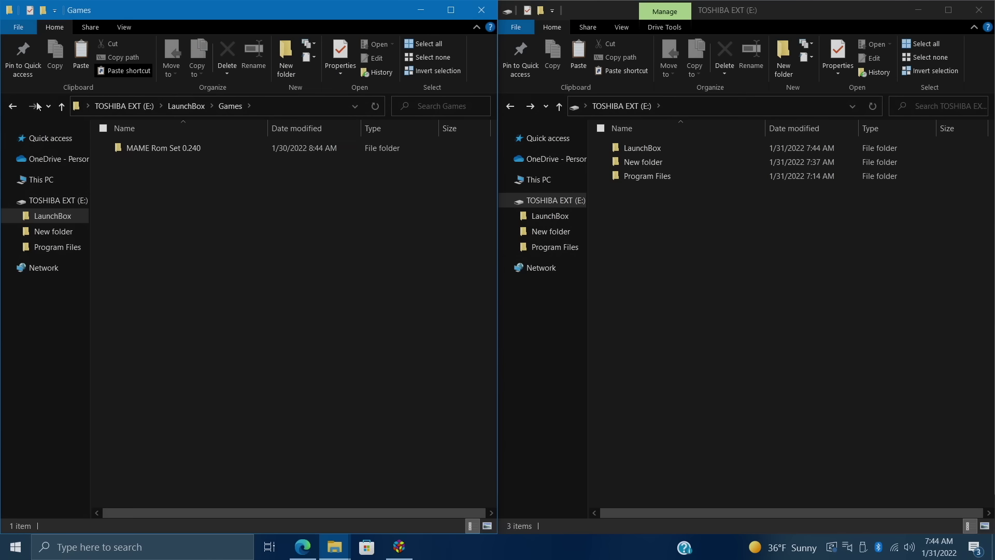
click(13, 105)
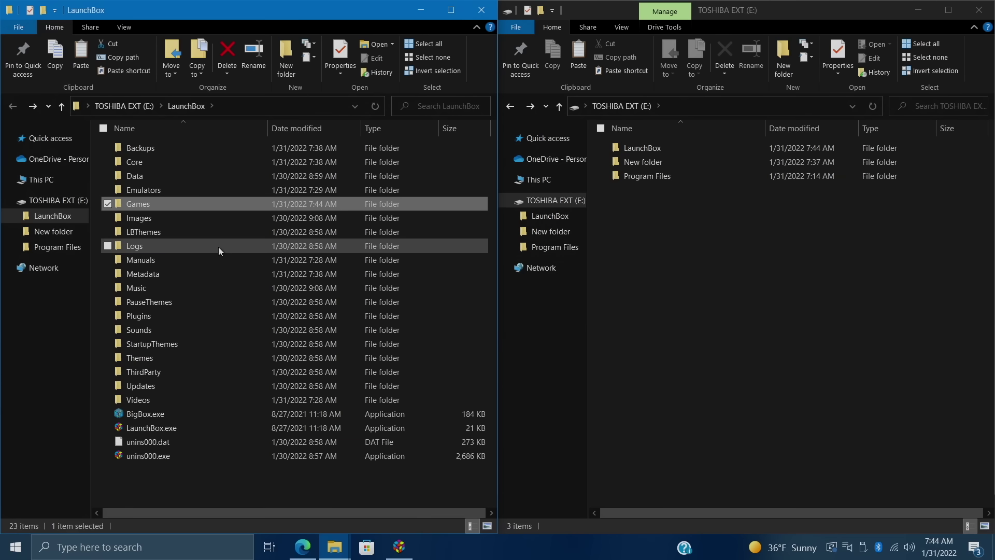
Step: Switch to LaunchBox and start a MAME Arcade Full Set import, keeping Arcade as the platform name
click(399, 547)
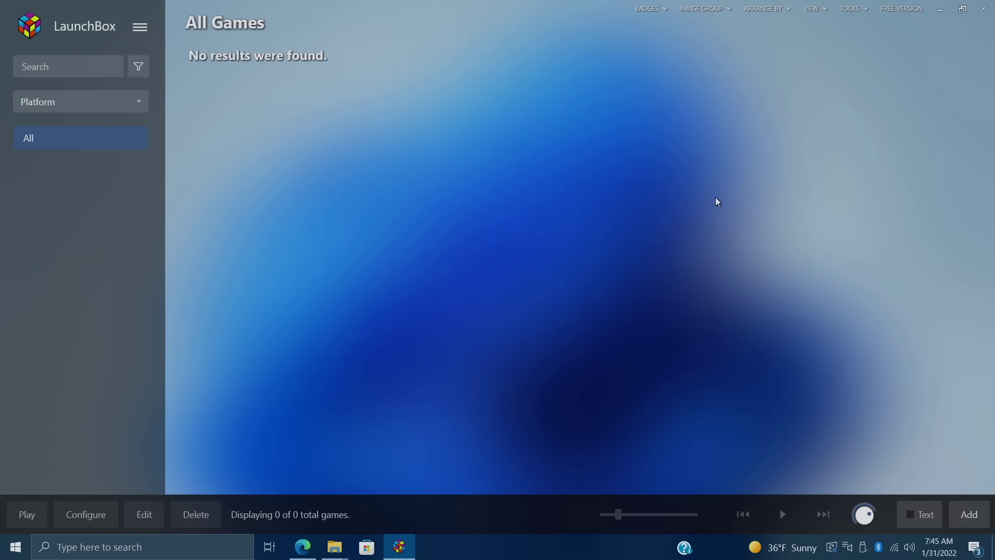
click(852, 9)
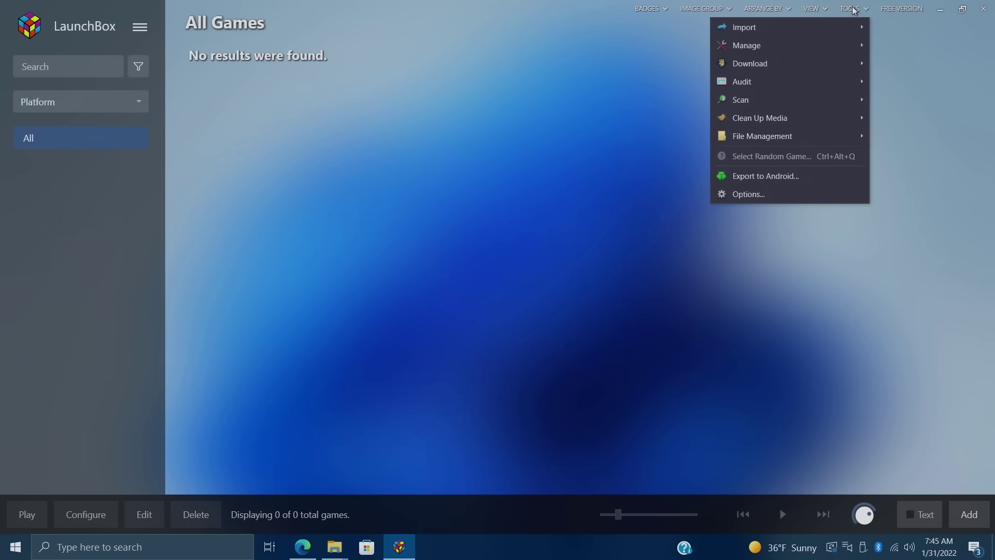
mouse_move(843, 27)
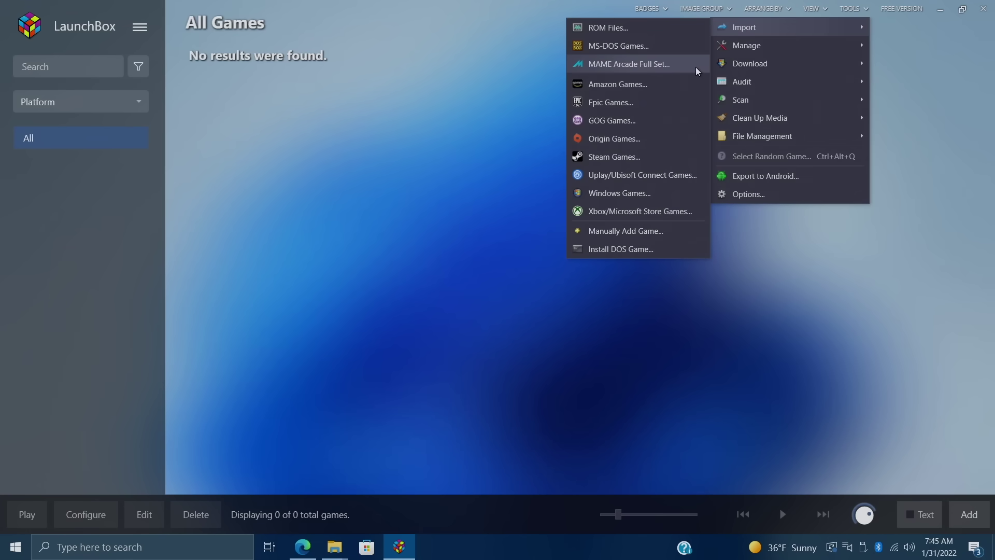
click(652, 69)
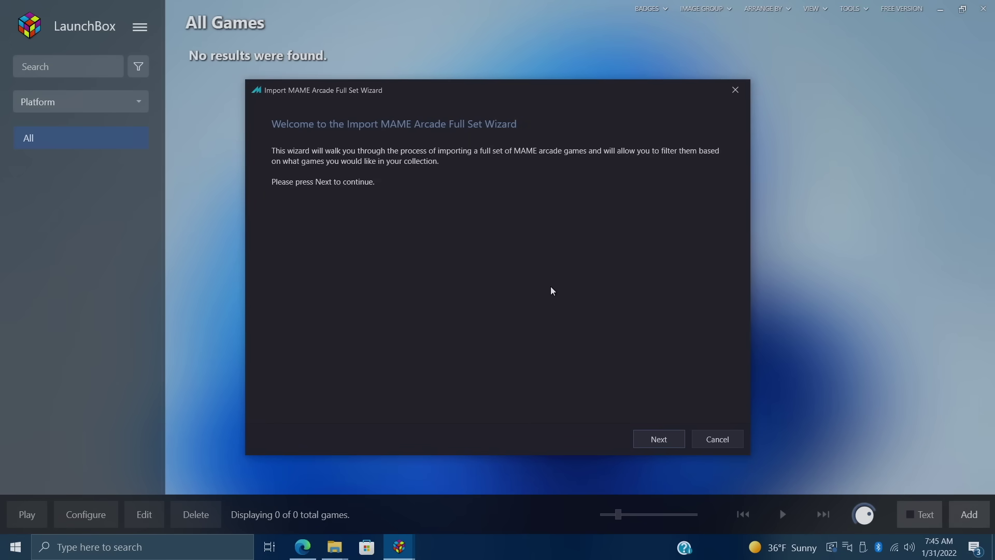
click(661, 438)
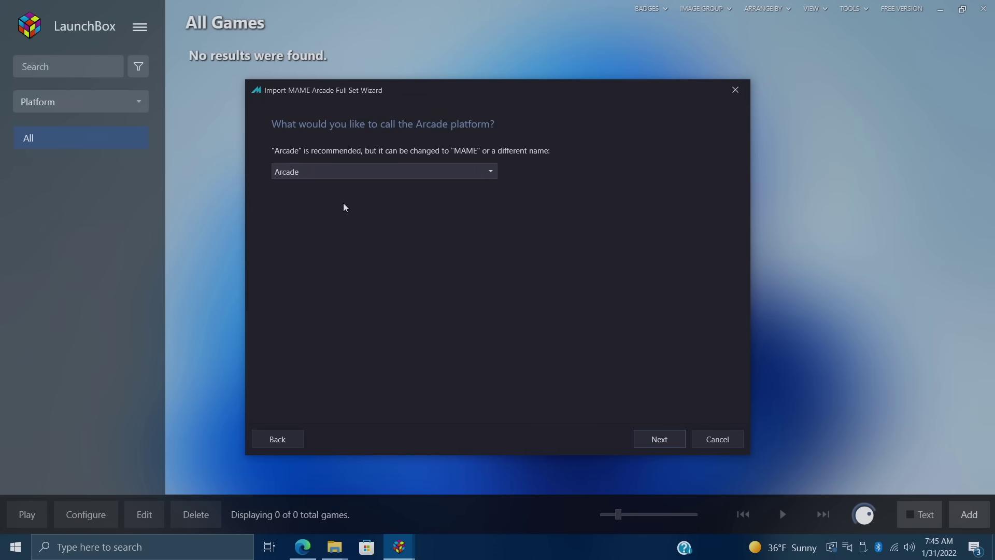
click(663, 438)
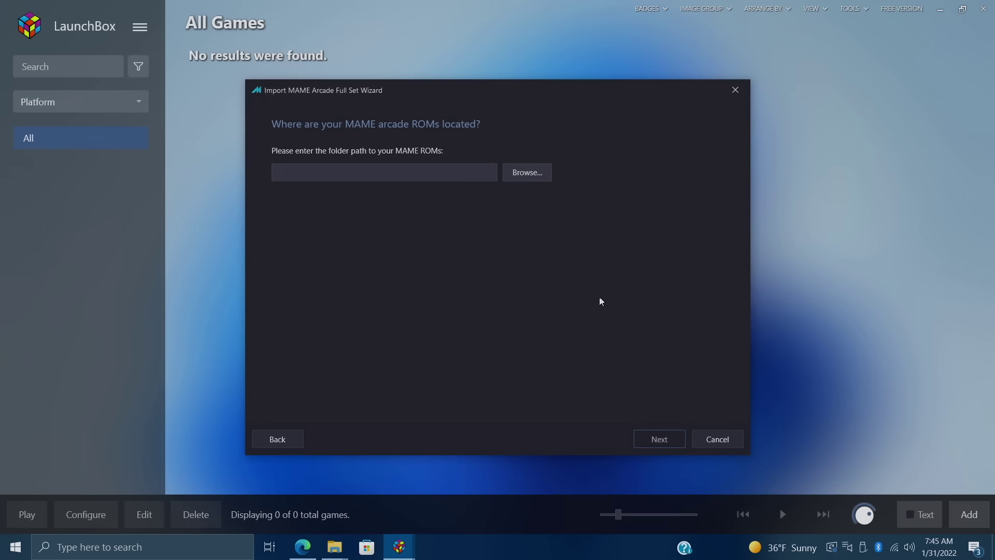
Step: Set the MAME ROMs location to the MAME Rom Set 0.240 folder inside LaunchBox's Games folder
click(542, 177)
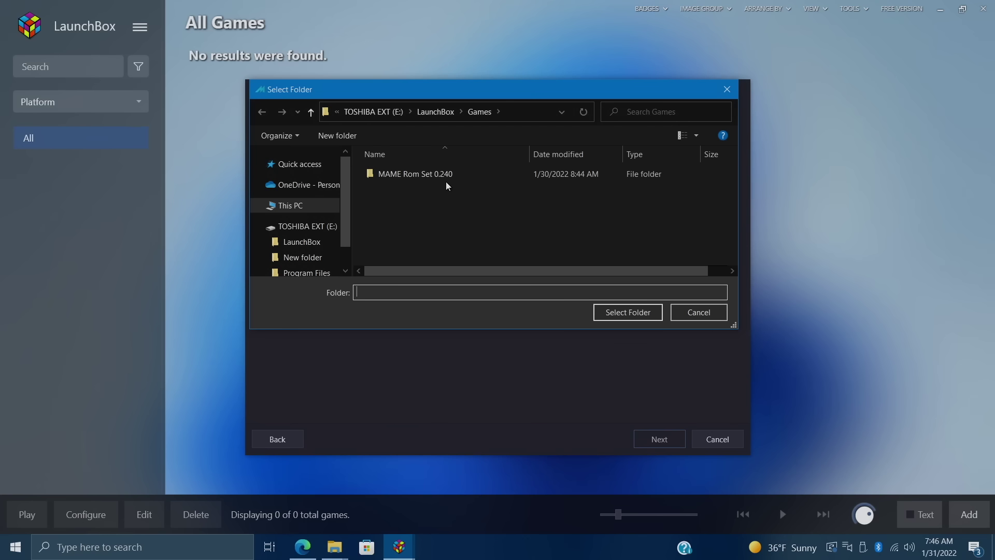
click(463, 174)
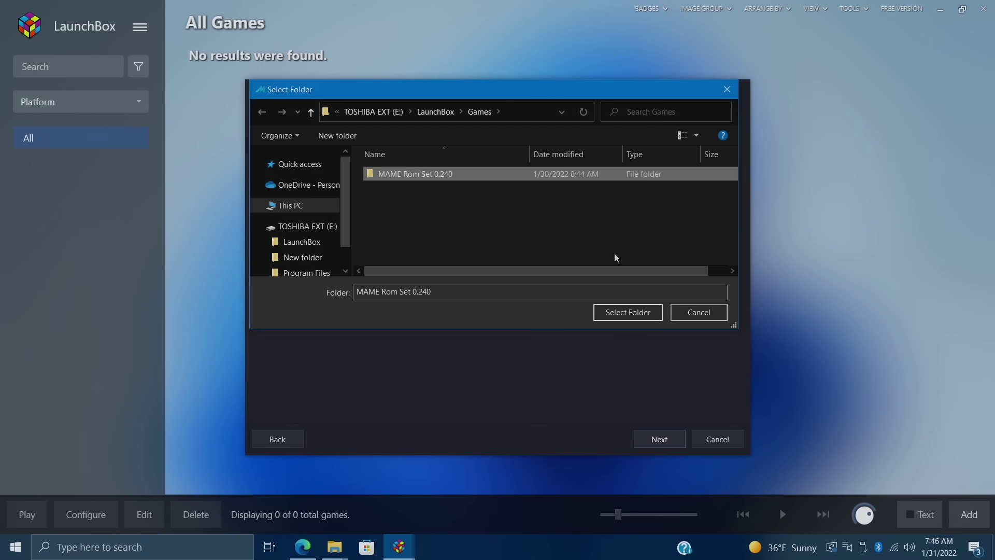
click(627, 313)
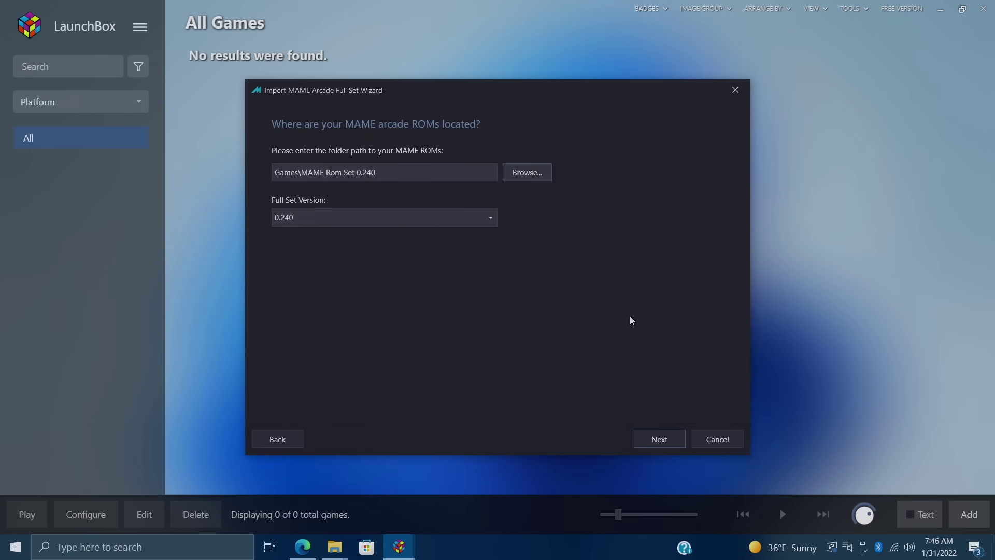
Step: Look through the available full set versions, choose 0.240 and continue to the MAME installation options
click(458, 217)
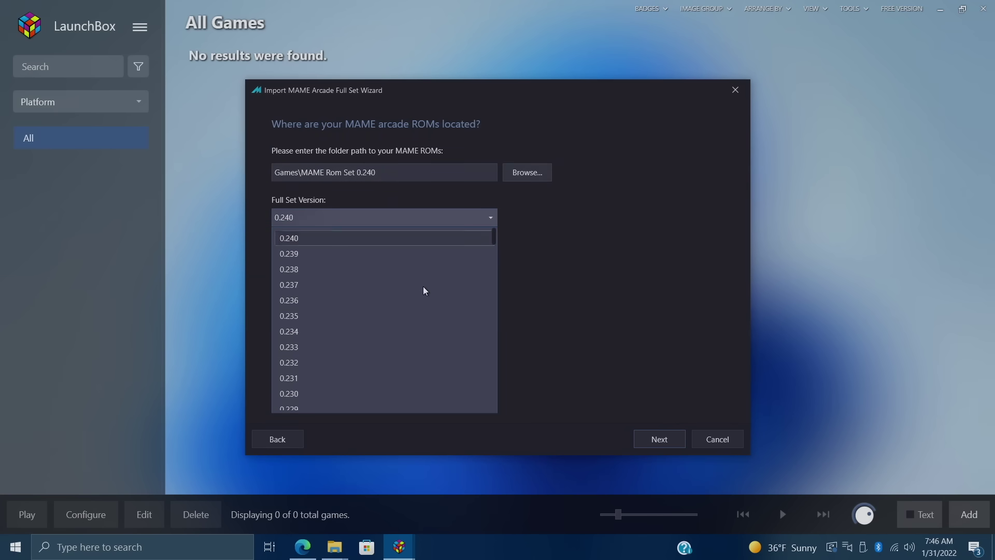
scroll(416, 355, down, 12)
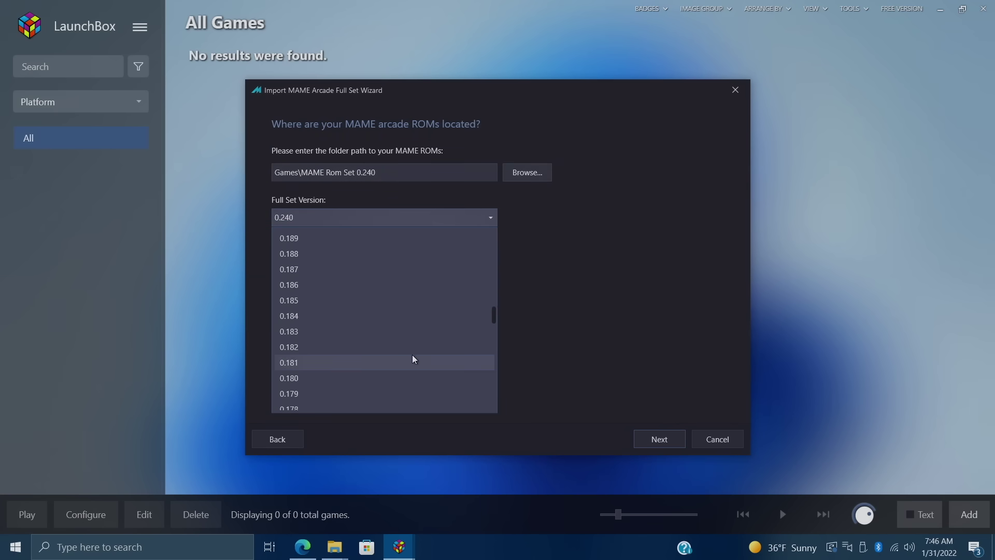
scroll(353, 389, up, 9)
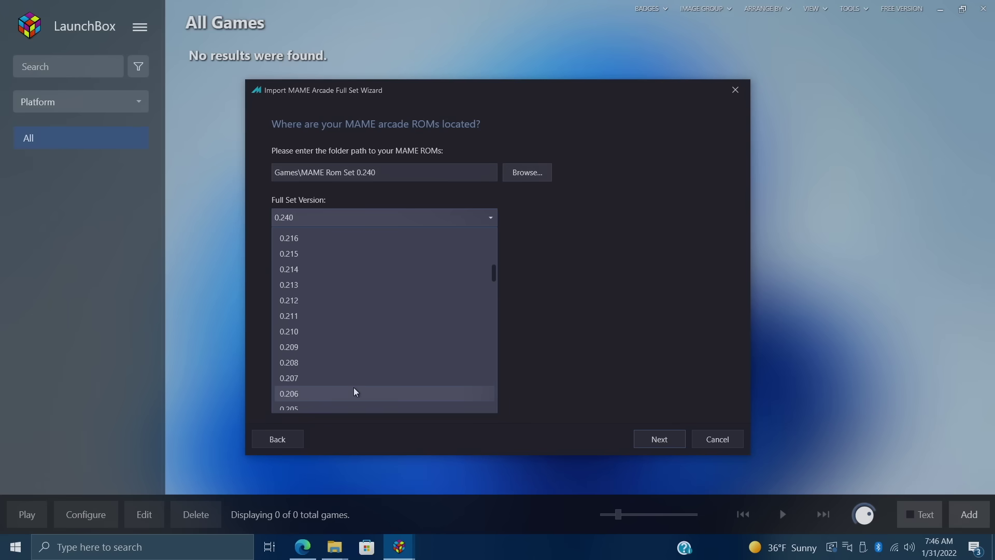
scroll(354, 387, up, 8)
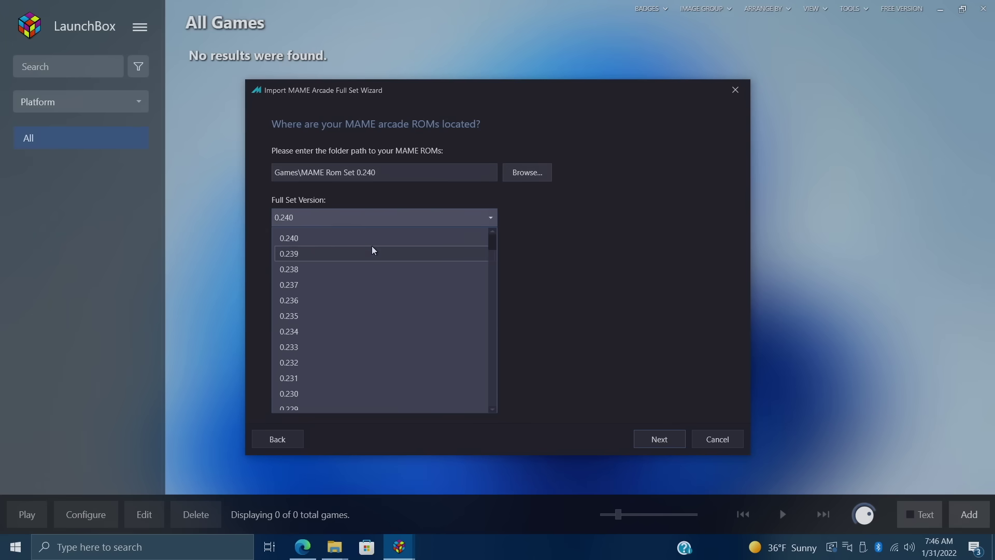
click(333, 241)
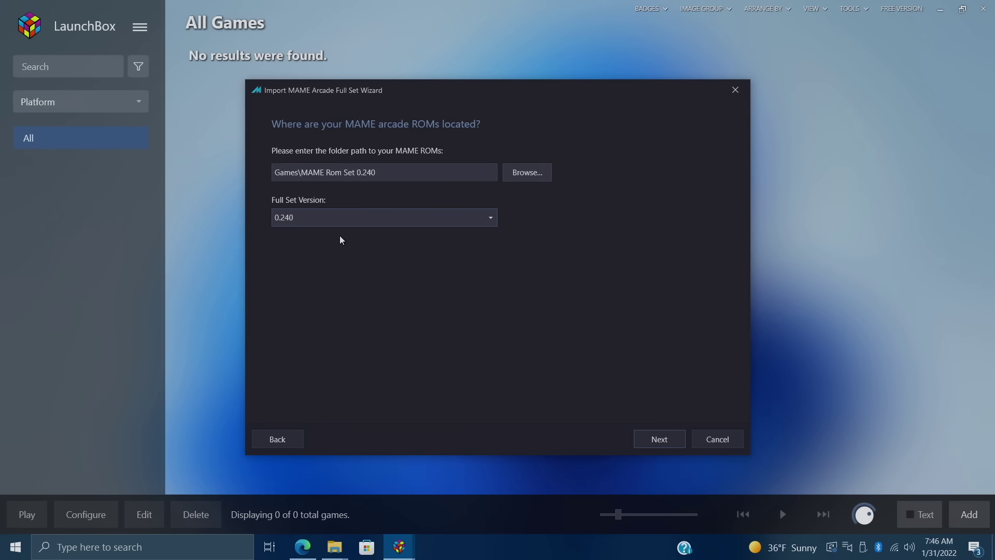
click(652, 440)
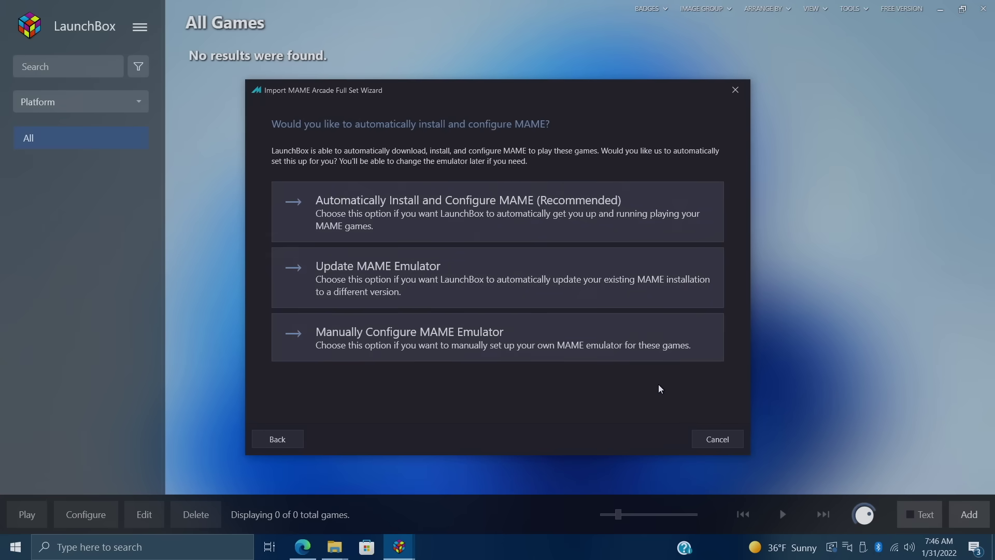
Step: Have MAME automatically installed and configured, and continue without signing in to the Games Database or enabling the high score leaderboards
click(438, 211)
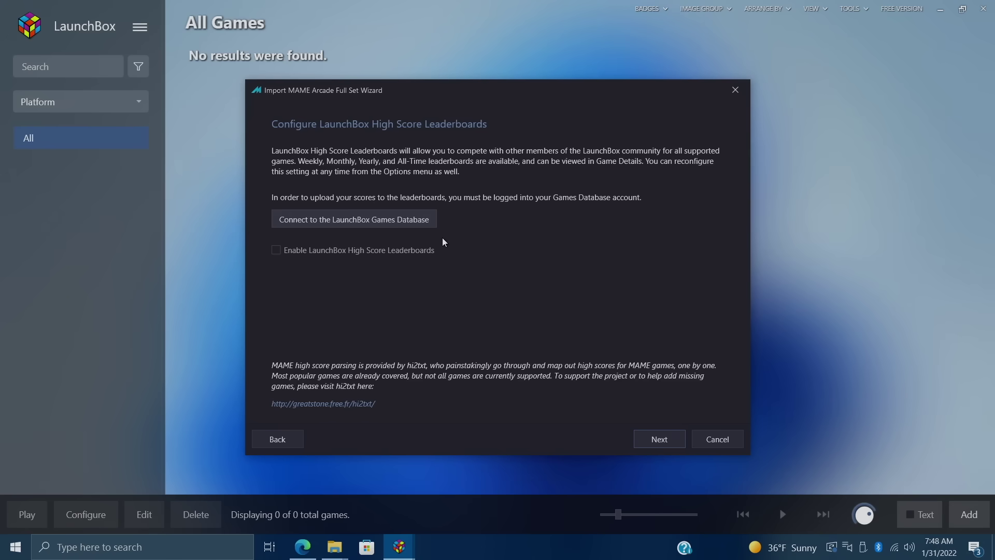
click(393, 221)
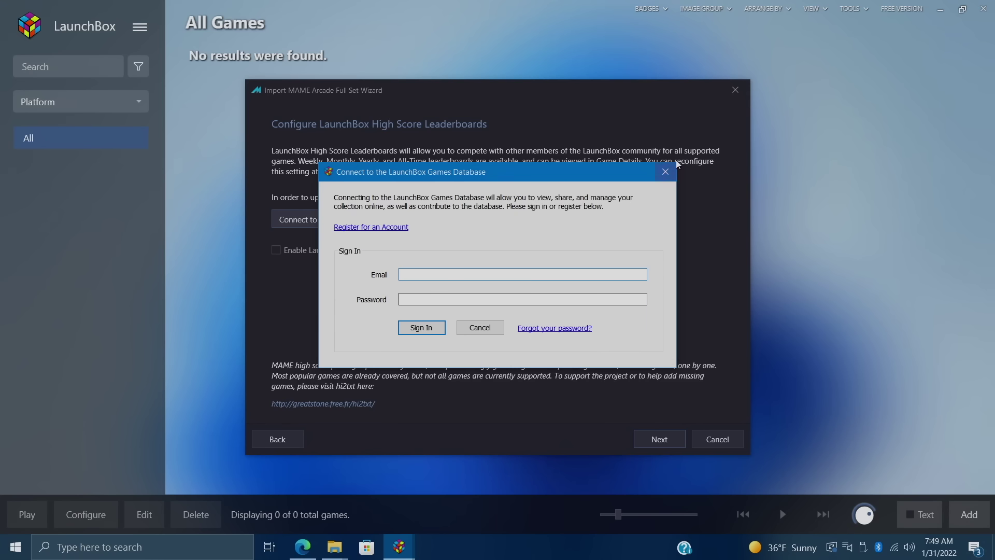
click(666, 171)
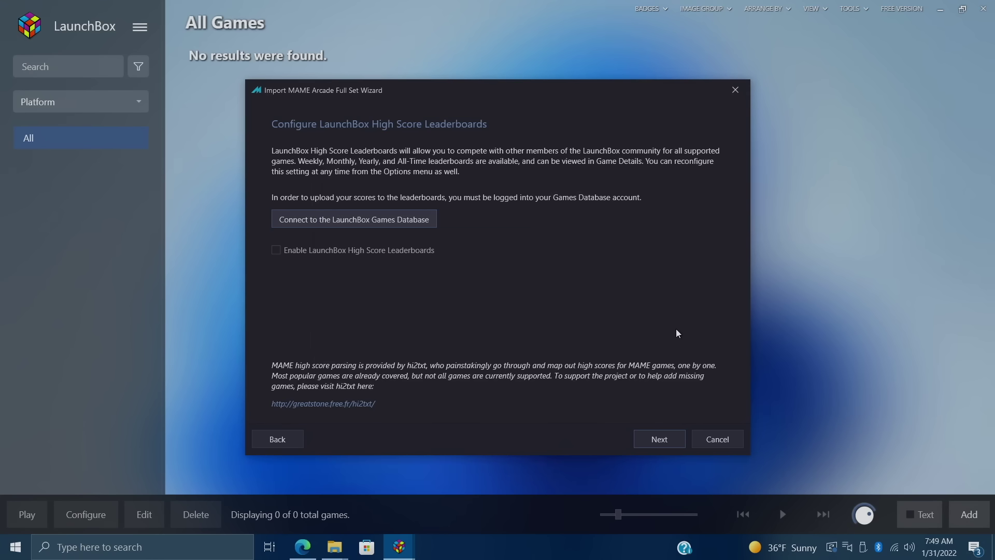
click(660, 439)
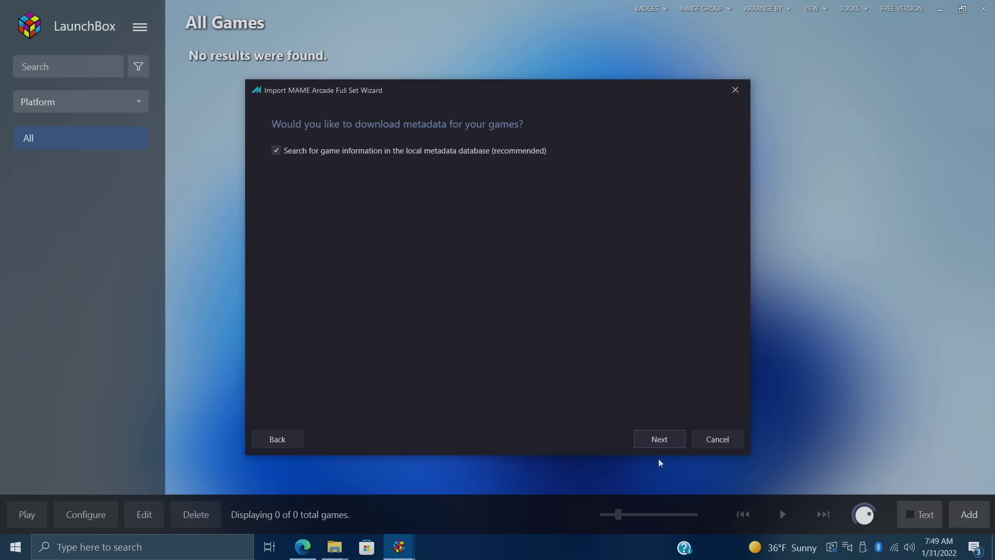
Step: Keep the local metadata search, review the image types, deselect all of them for download and continue to the game filters
click(670, 434)
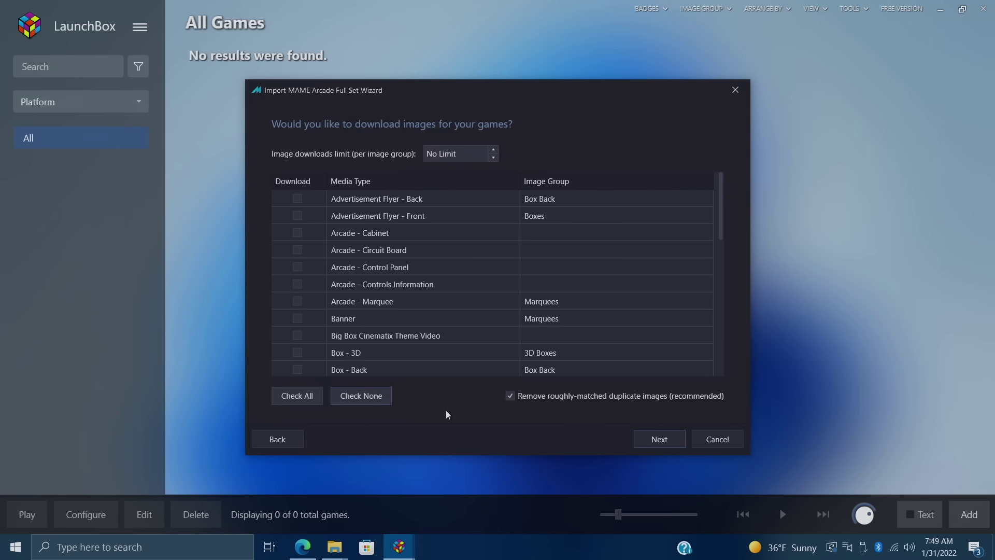
scroll(419, 254, down, 7)
scroll(420, 262, up, 7)
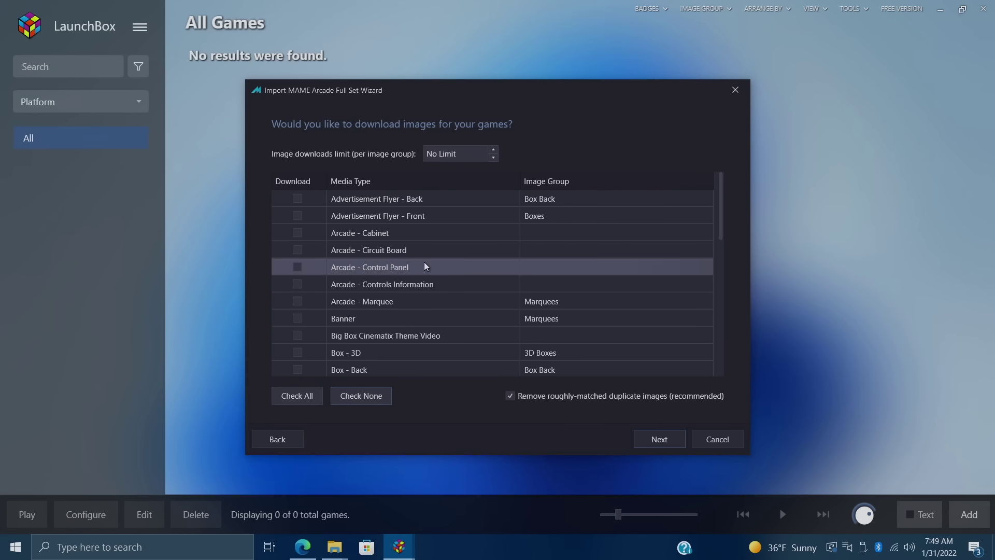
scroll(425, 266, down, 10)
scroll(430, 270, up, 10)
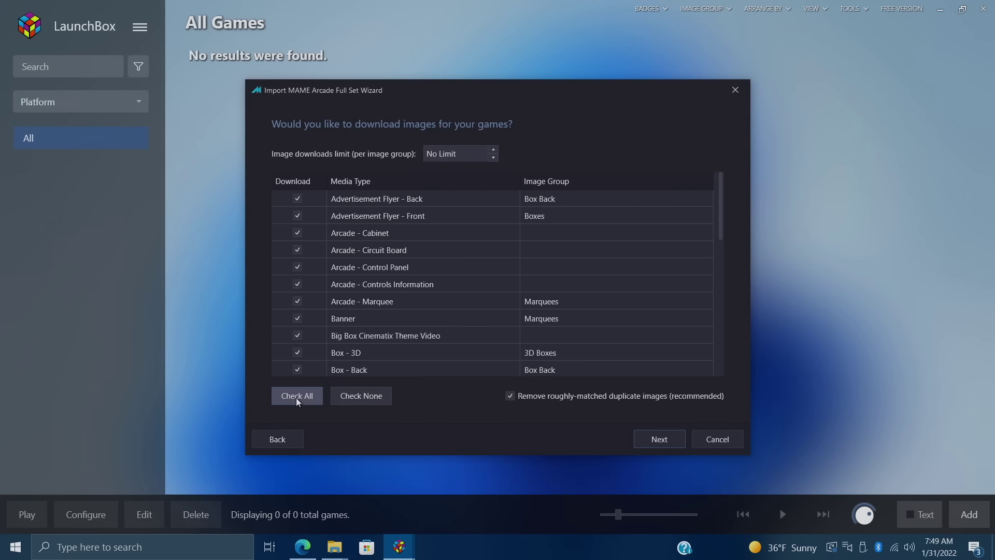
click(368, 400)
click(655, 443)
click(655, 443)
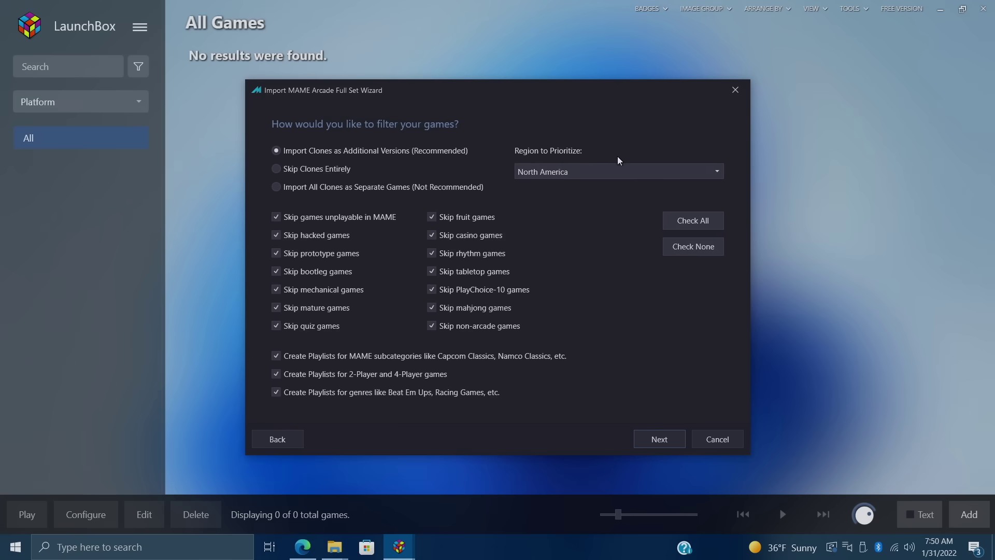
Step: Prioritize the North America region, toggle the mahjong skip filter and the MAME subcategory playlists option, and proceed to the import list
click(601, 171)
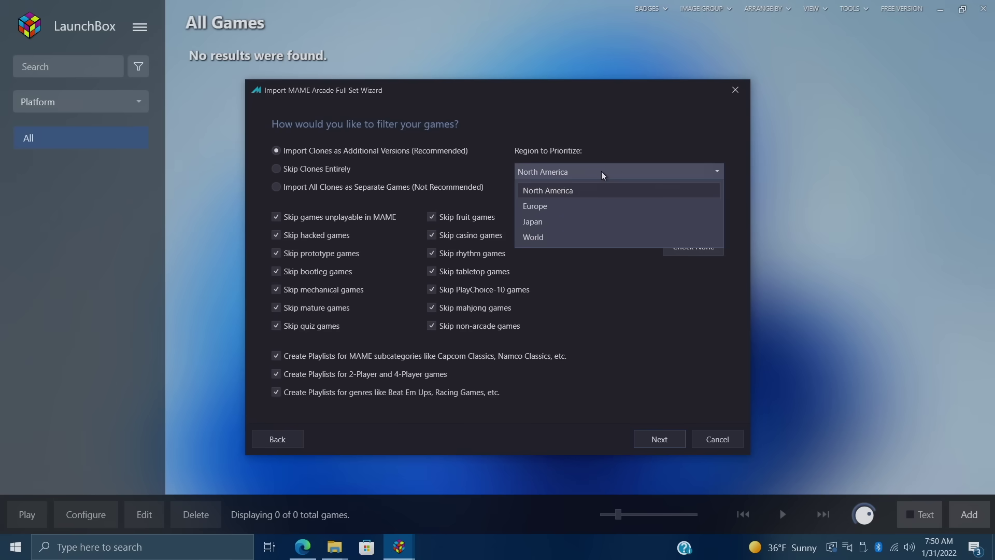
click(570, 190)
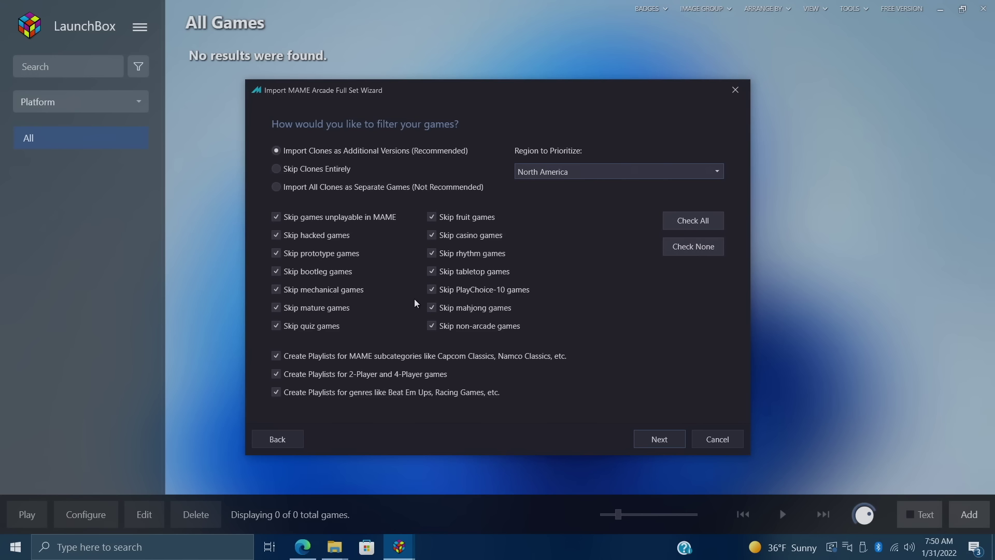
click(433, 308)
click(276, 356)
click(657, 441)
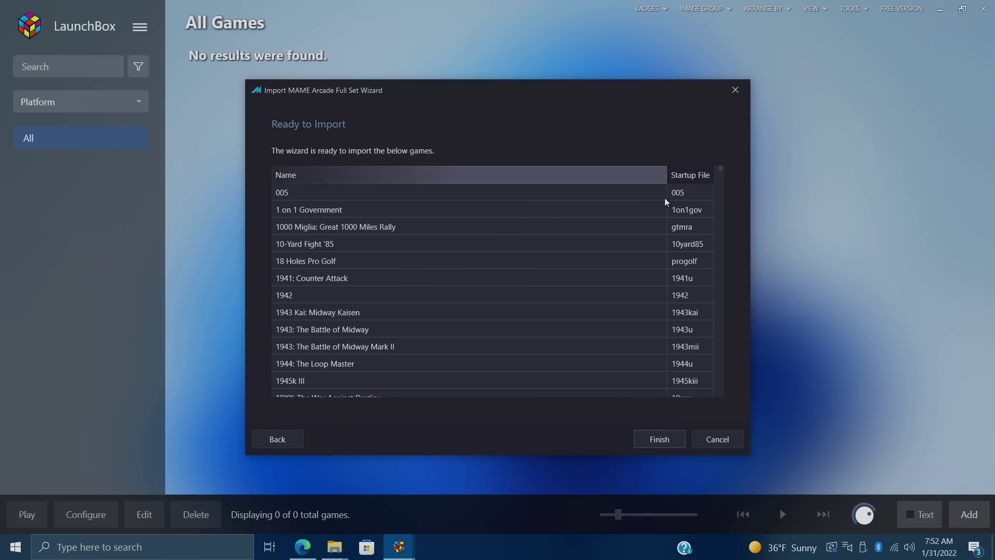
Step: Look through the list of games ready to import and finish the full set import
scroll(683, 334, down, 20)
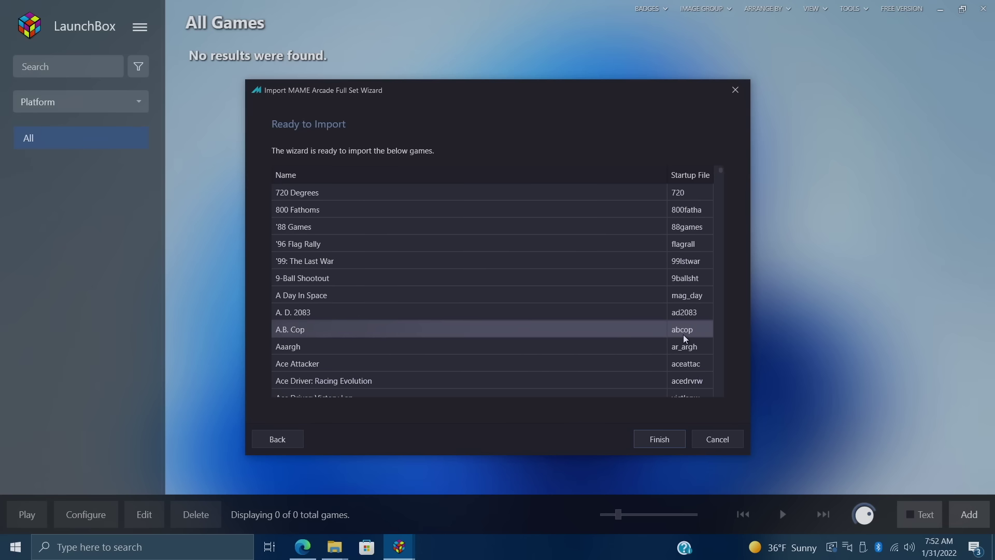
scroll(683, 334, up, 15)
scroll(683, 334, up, 5)
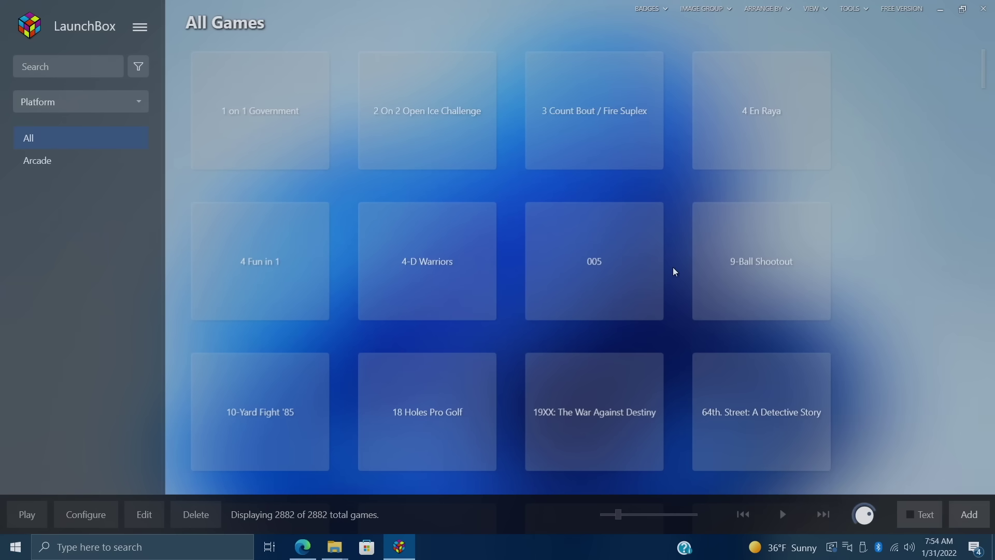
Step: Search the library for galaga, test-run the Galaga game and exit back to the library
click(58, 68)
text(ga)
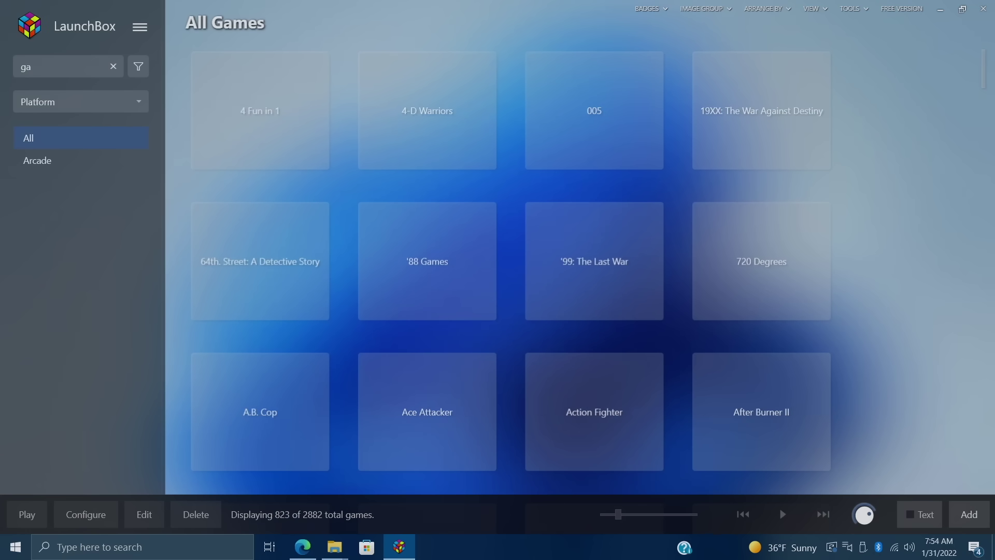
text(laga)
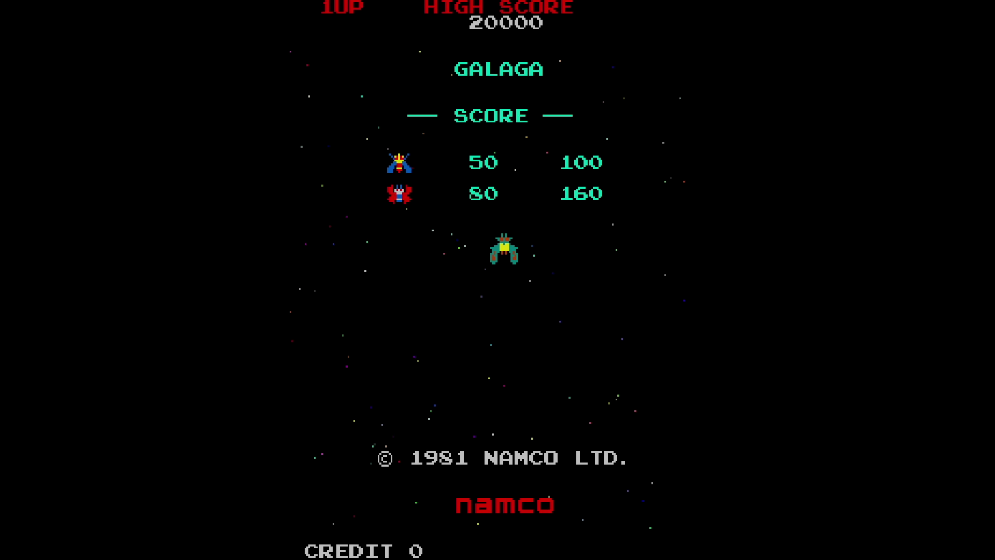
key(Escape)
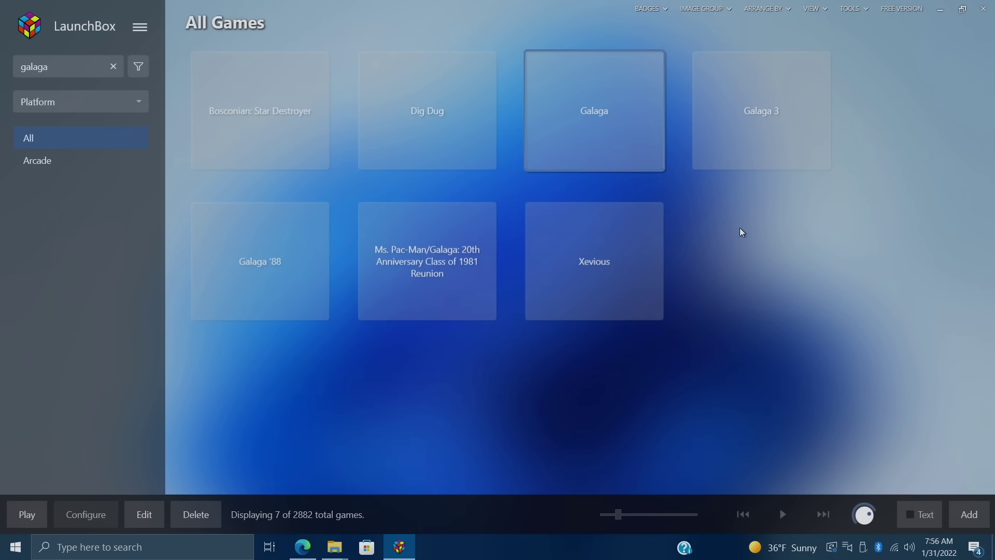
Step: Examine the Running Script and Exit Script of the MAME 0.240 emulator, then close the emulator settings and the emulator manager
click(854, 9)
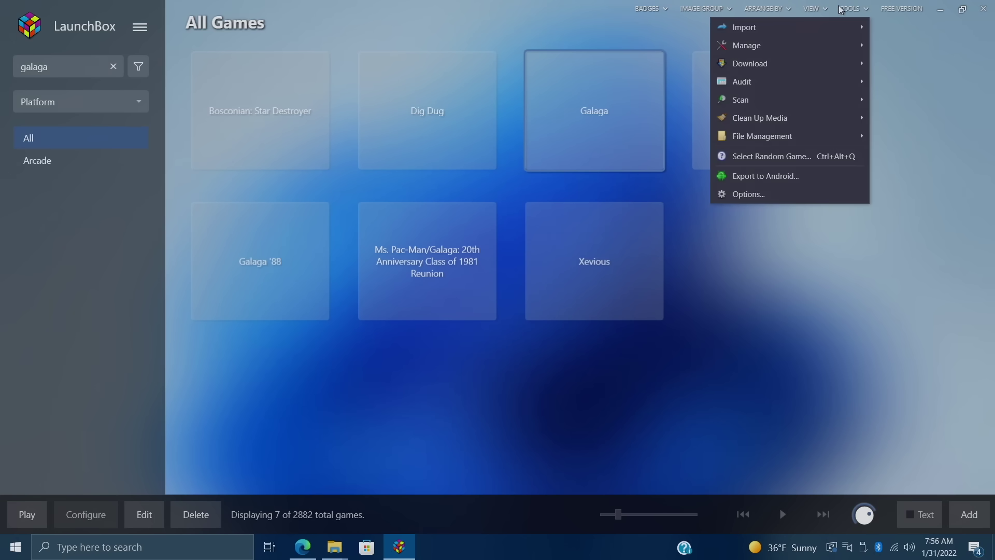
mouse_move(776, 43)
click(647, 44)
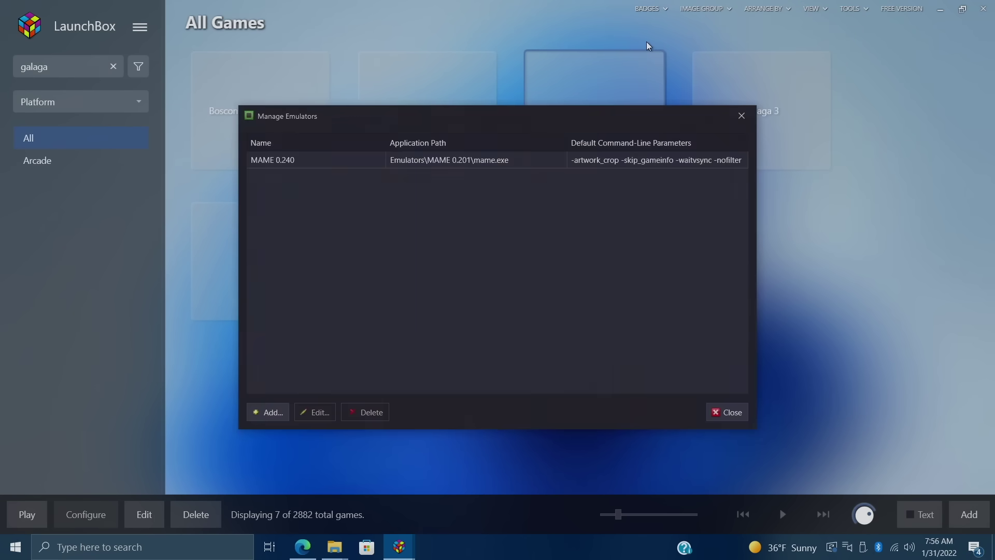
click(437, 160)
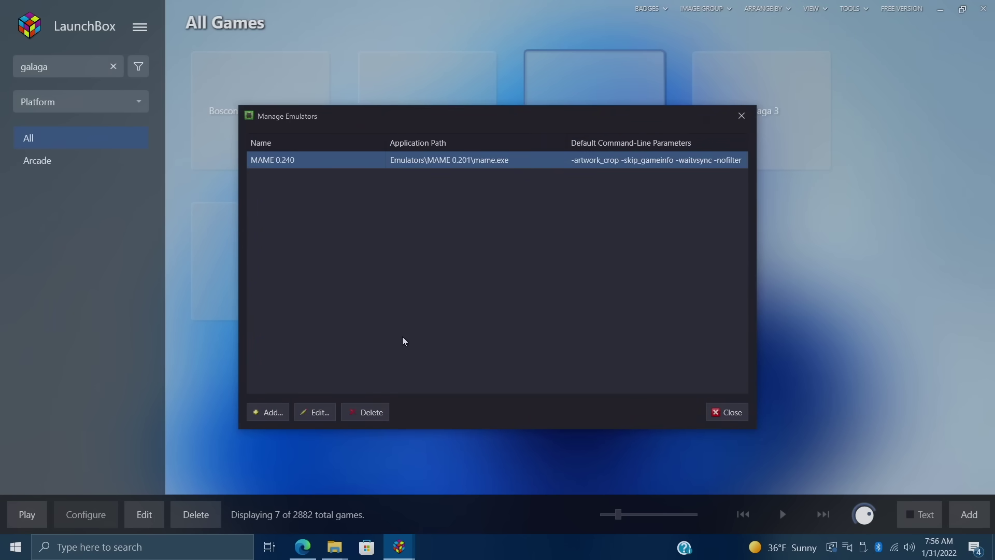
click(318, 409)
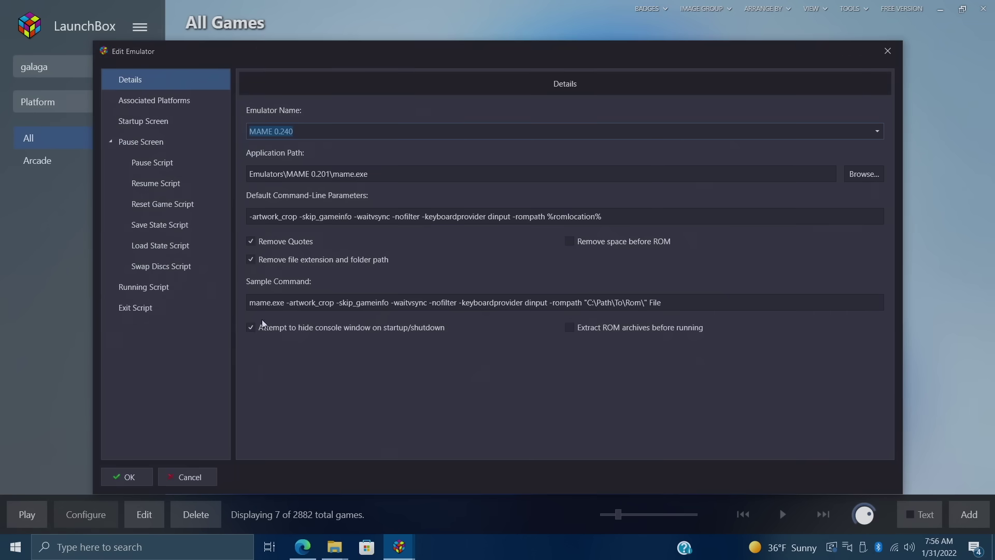
click(143, 285)
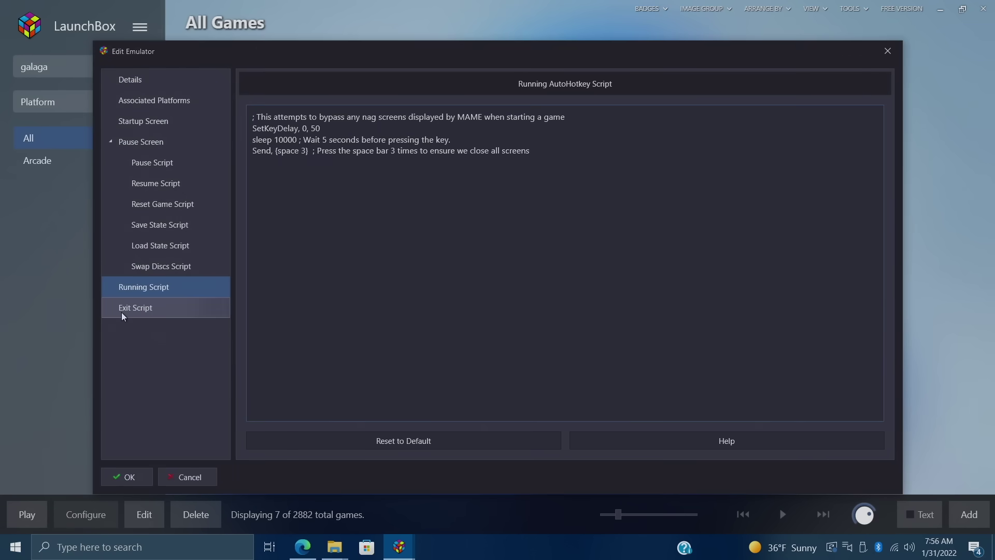
click(139, 308)
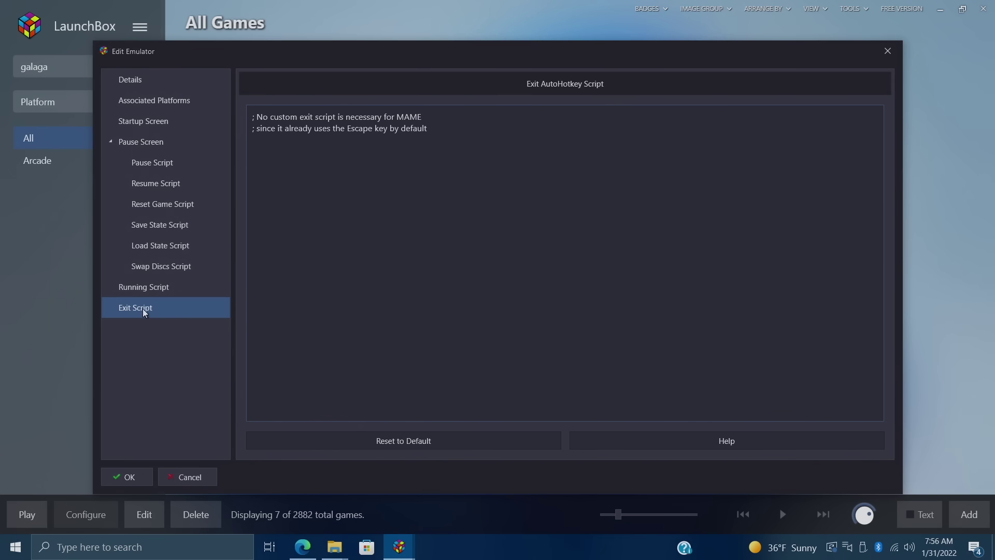
click(147, 289)
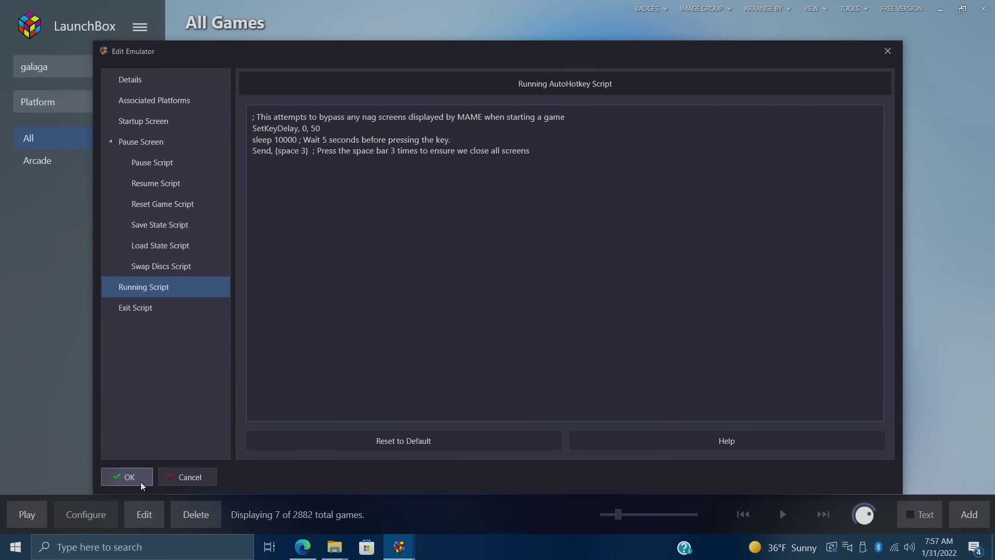
click(137, 480)
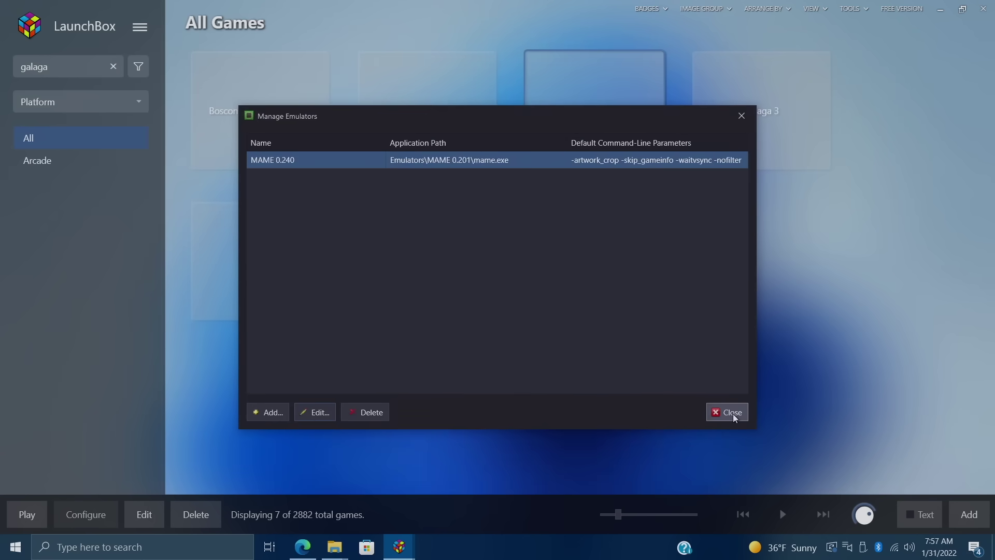
click(733, 413)
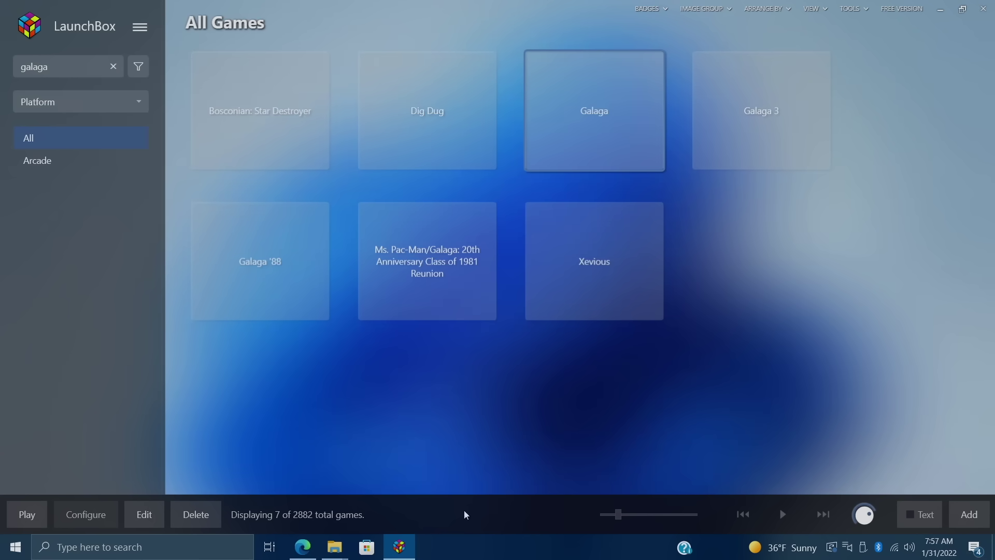
Step: Switch to the Edge browser and download mame_0.240.7z from the Mame No-Nag forum page
click(303, 546)
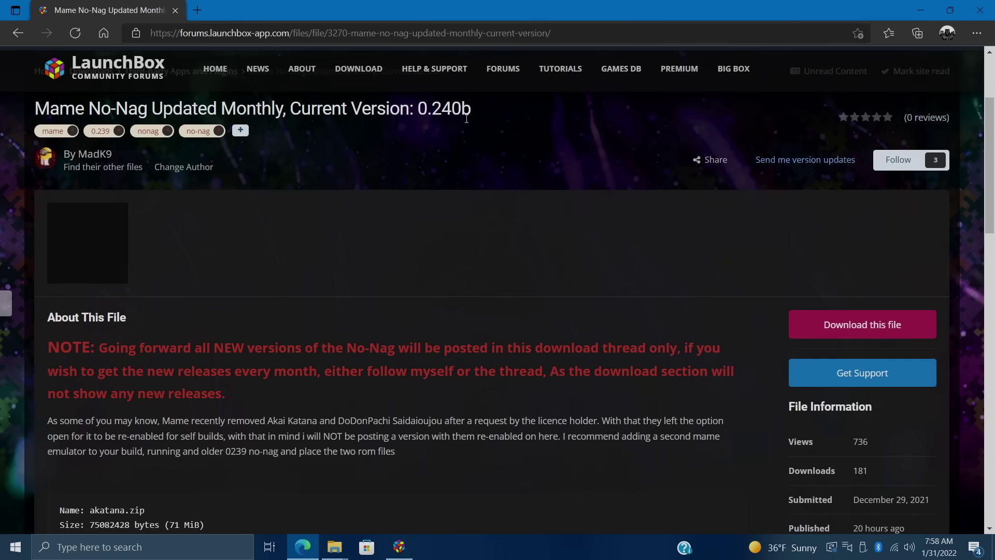
click(886, 323)
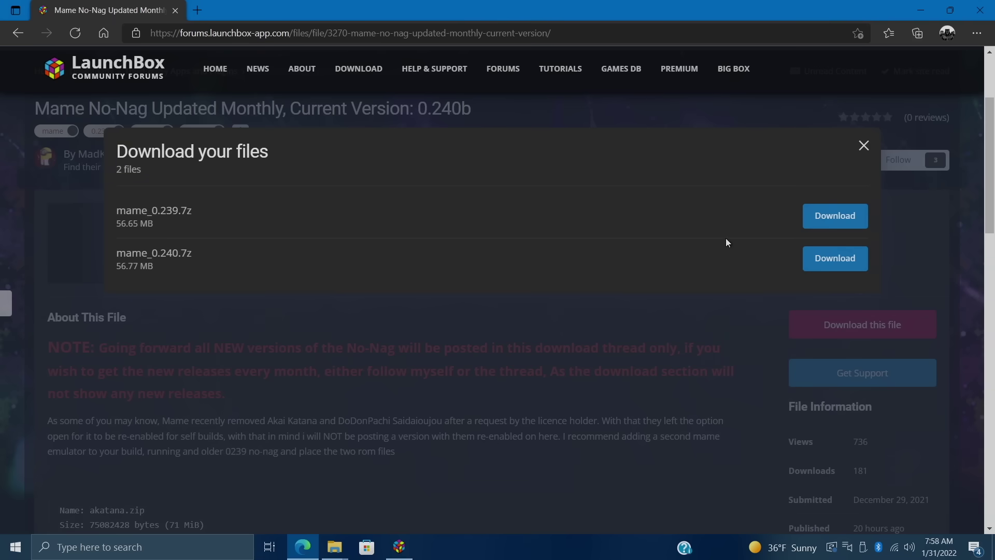
click(837, 257)
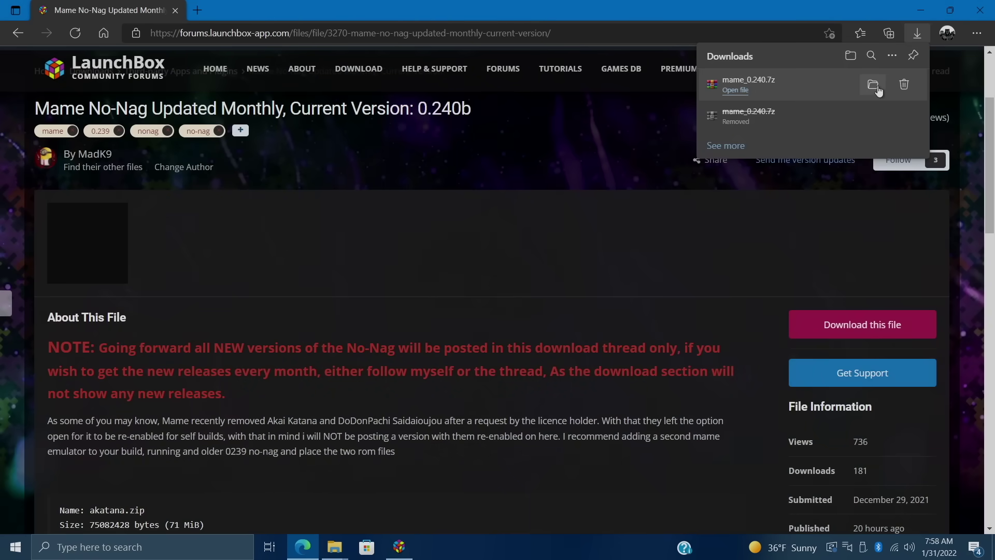
Step: Show the downloaded mame_0.240.7z in its folder and extract mame.exe from it into Downloads
click(874, 84)
right_click(405, 210)
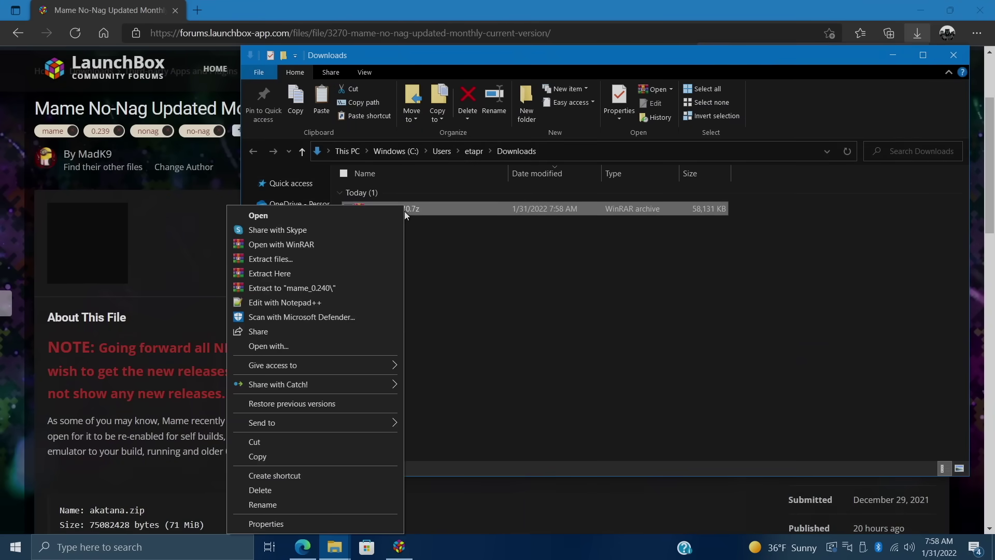
click(338, 287)
click(376, 254)
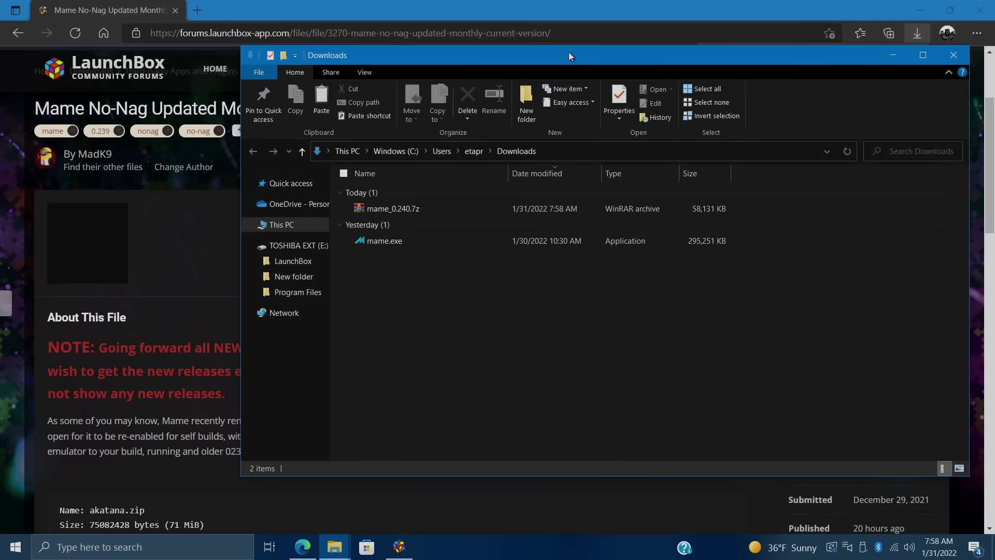
Step: Arrange the Downloads folder window and the LaunchBox folder window side by side
drag(567, 52, 992, 156)
click(748, 320)
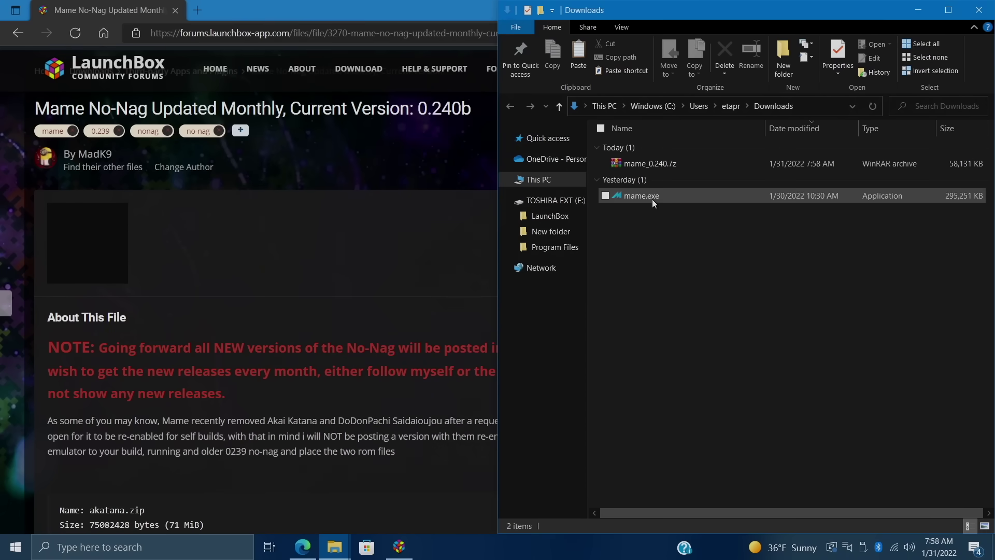
mouse_move(337, 544)
click(260, 489)
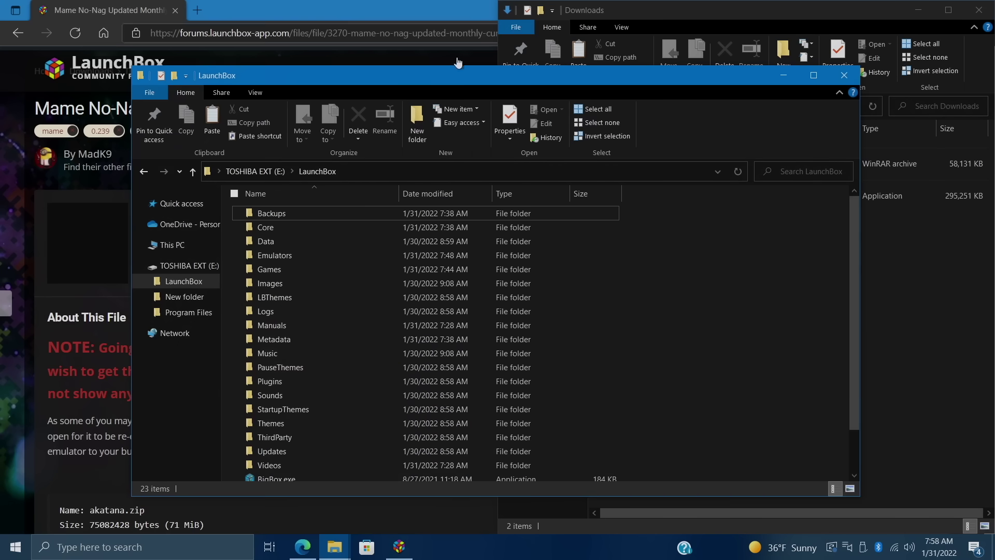
drag(442, 77, 0, 166)
Step: Copy the extracted mame.exe into LaunchBox\Emulators\MAME 0.240, replacing the existing file, and close both folder windows
click(144, 190)
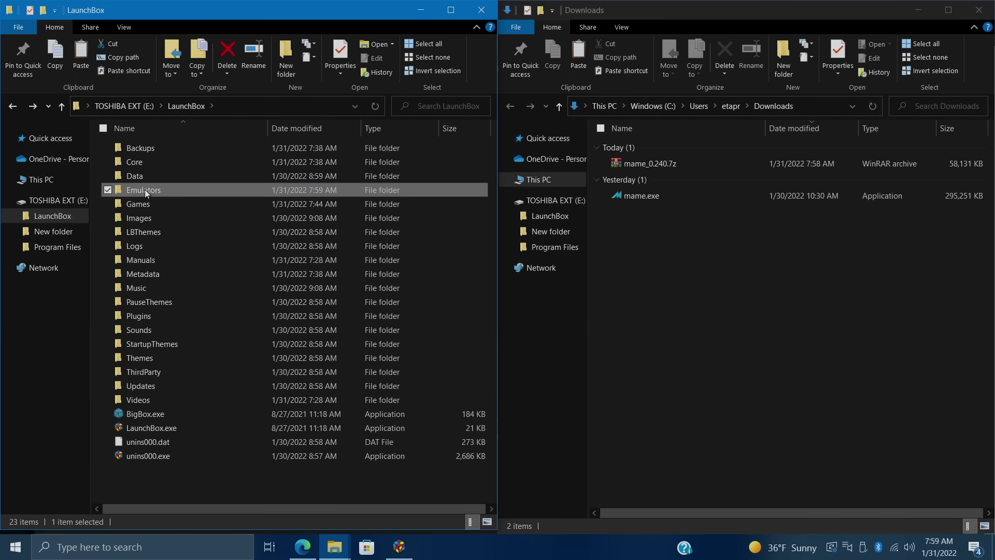
double_click(184, 188)
click(160, 148)
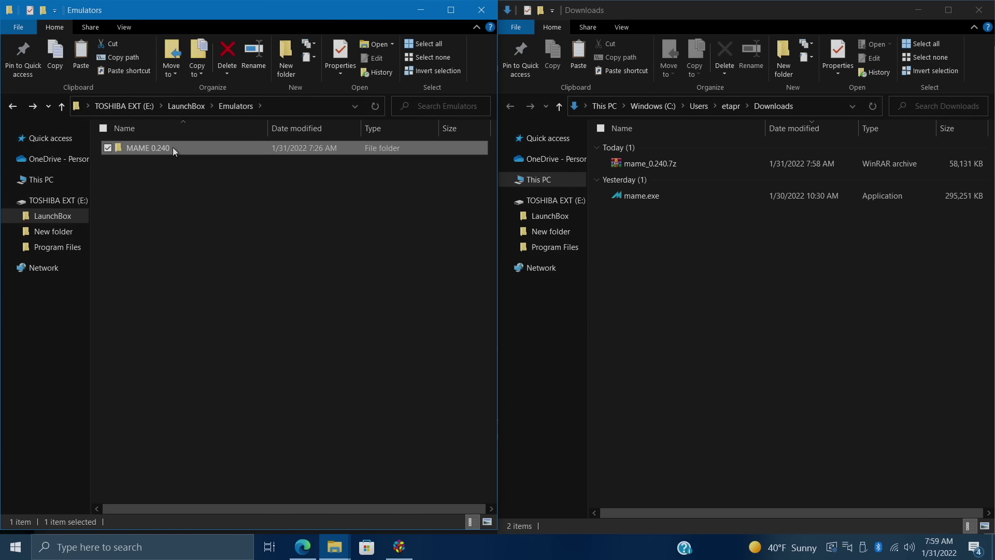
double_click(187, 147)
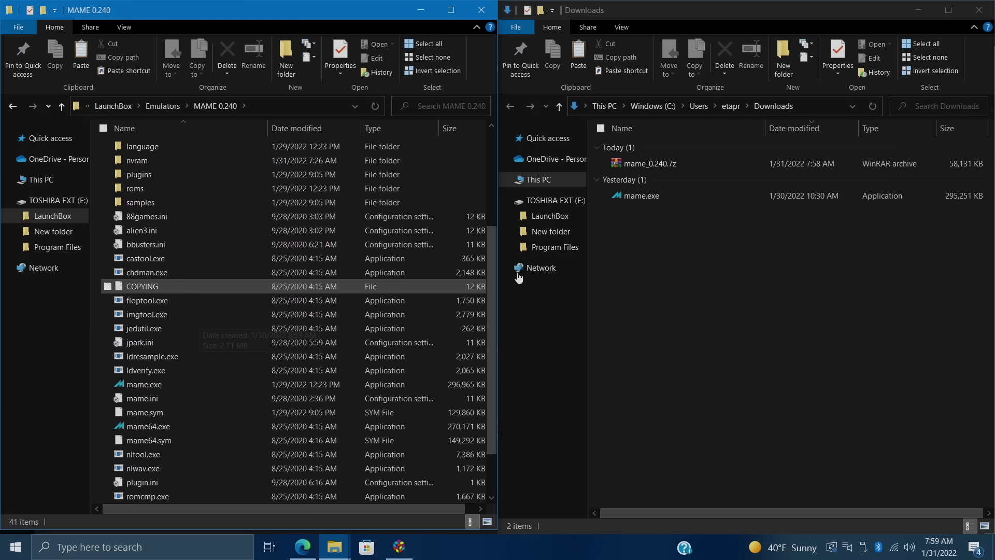
drag(636, 197, 98, 380)
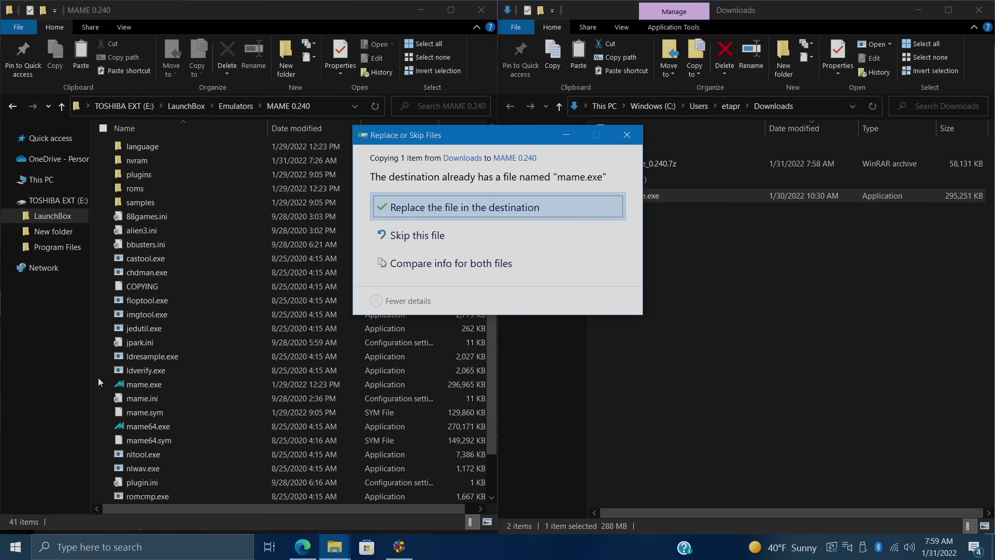
click(462, 205)
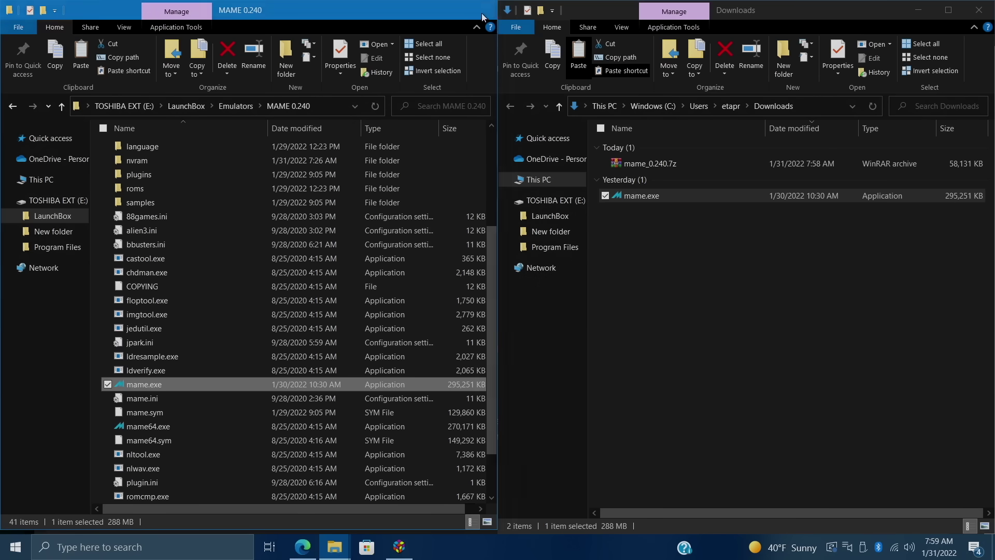
click(481, 10)
click(978, 10)
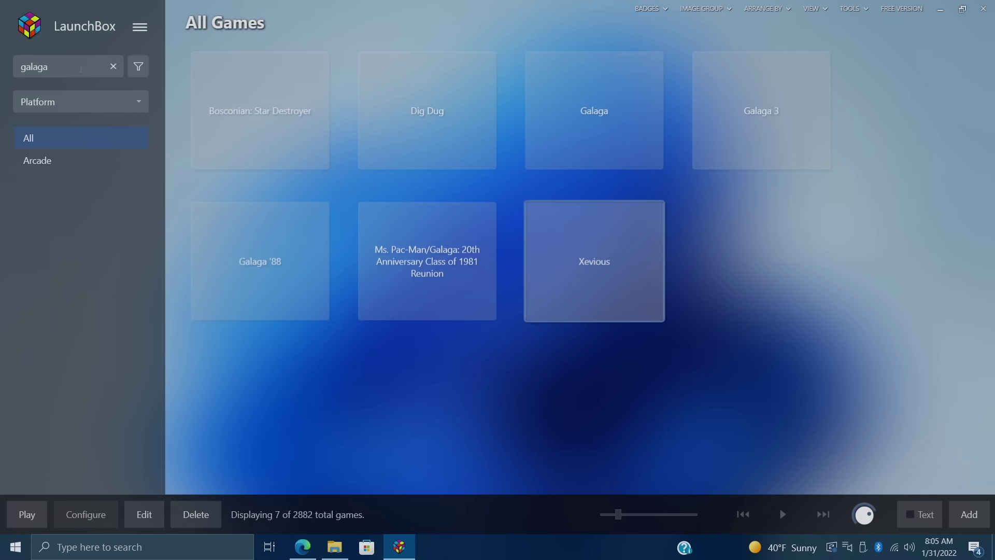
Step: Return to LaunchBox, search the library for xme and select the X-Men game
double_click(81, 68)
text(xme)
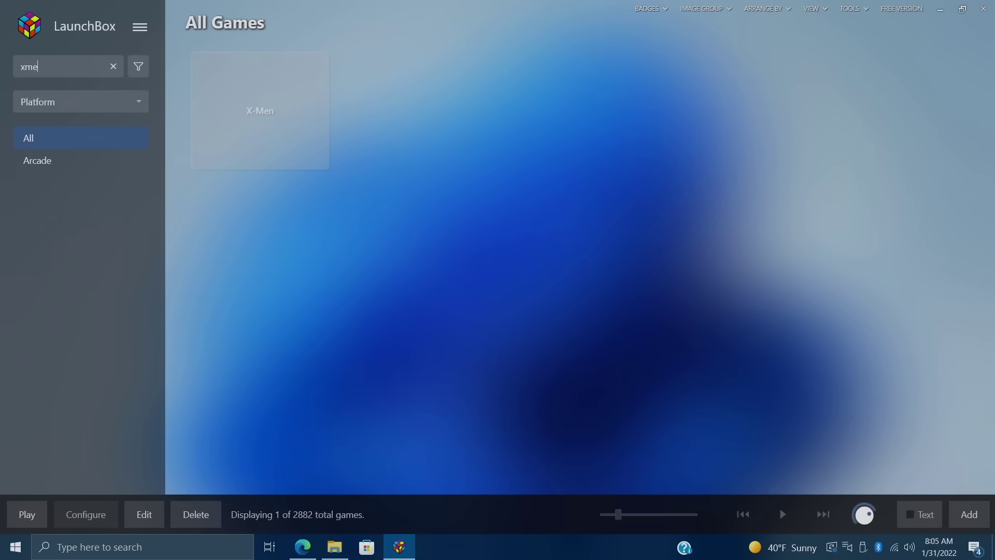
click(280, 114)
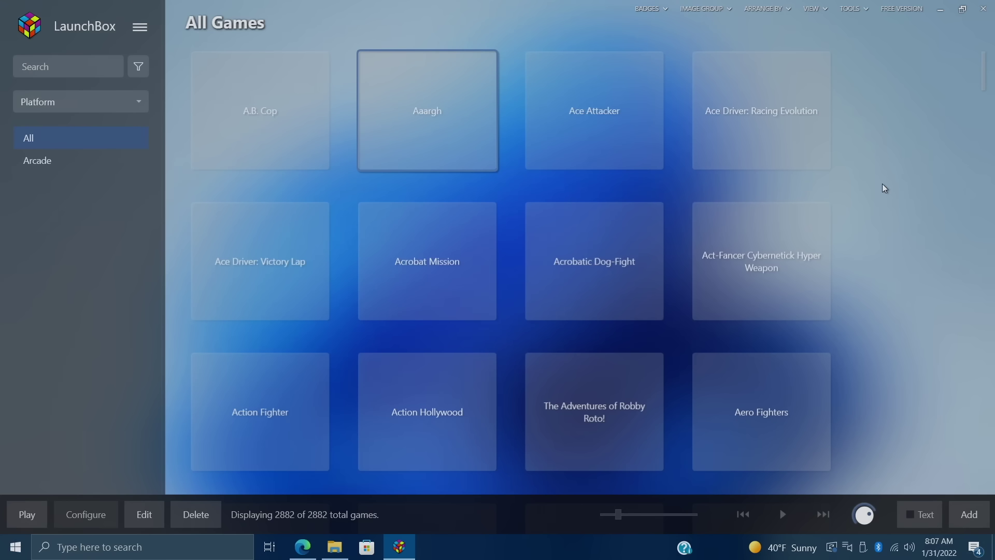
Step: Display the Arcade platform and select all of its games
scroll(884, 188, up, 4)
click(56, 161)
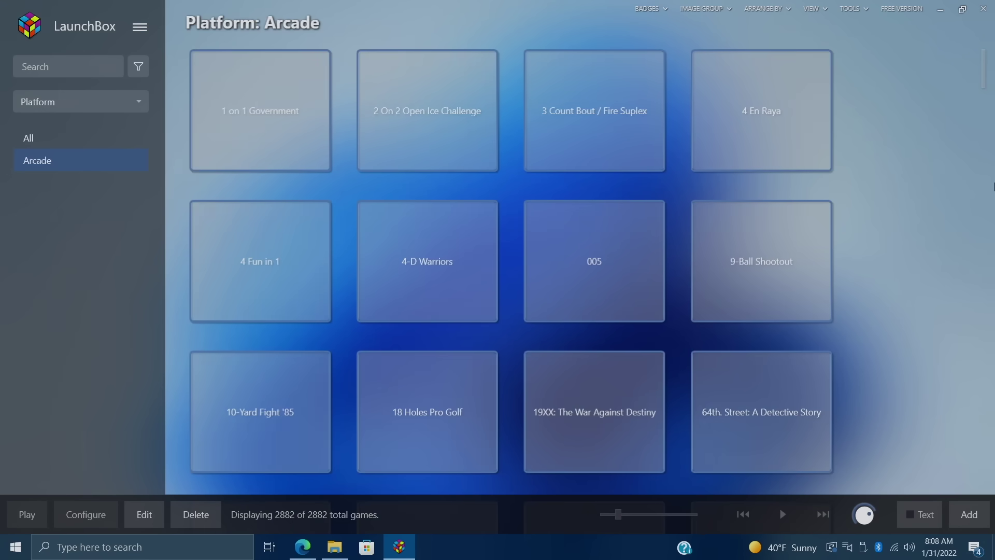
scroll(880, 309, down, 3)
scroll(862, 309, up, 3)
Step: Start the metadata and media update for the selected games, keep the local metadata search and continue to the image types
click(862, 13)
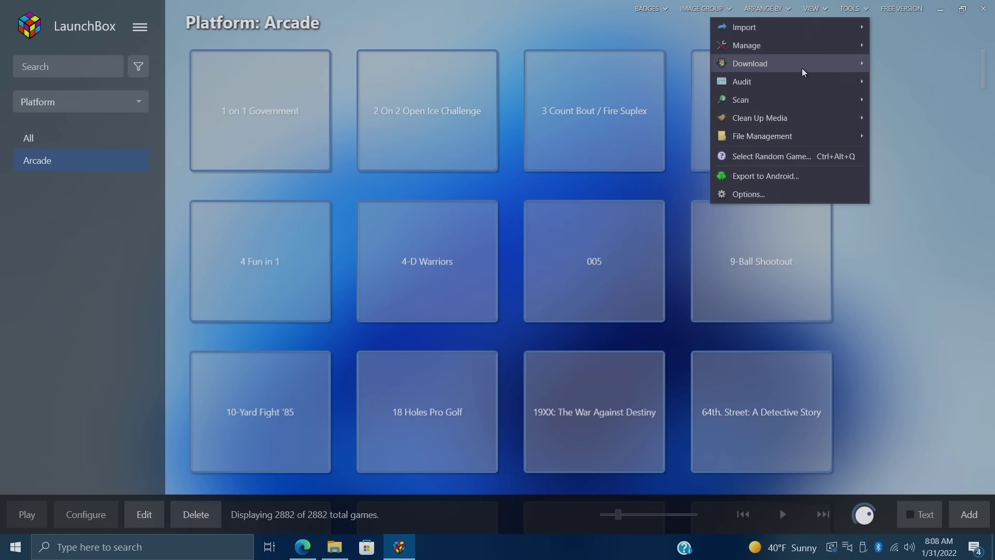
mouse_move(802, 72)
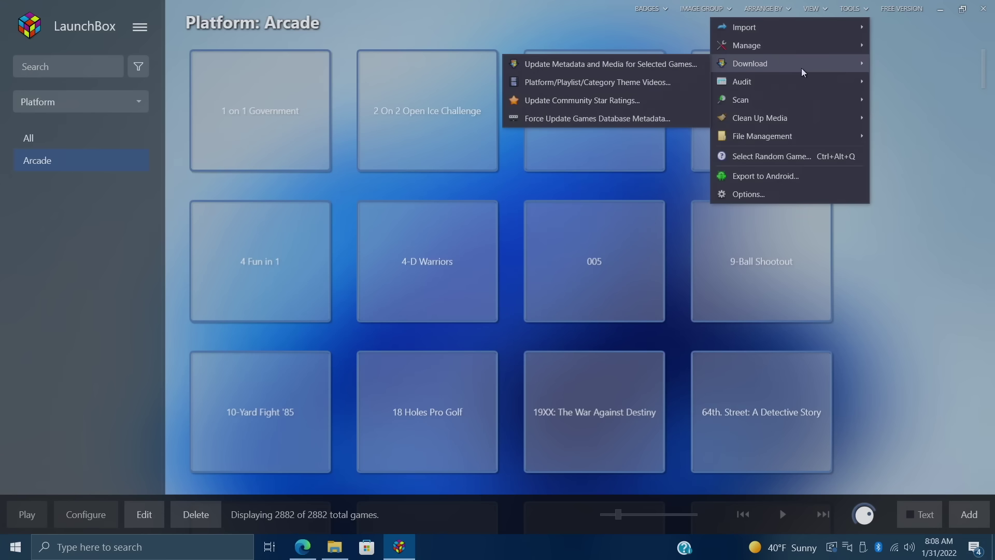
click(677, 69)
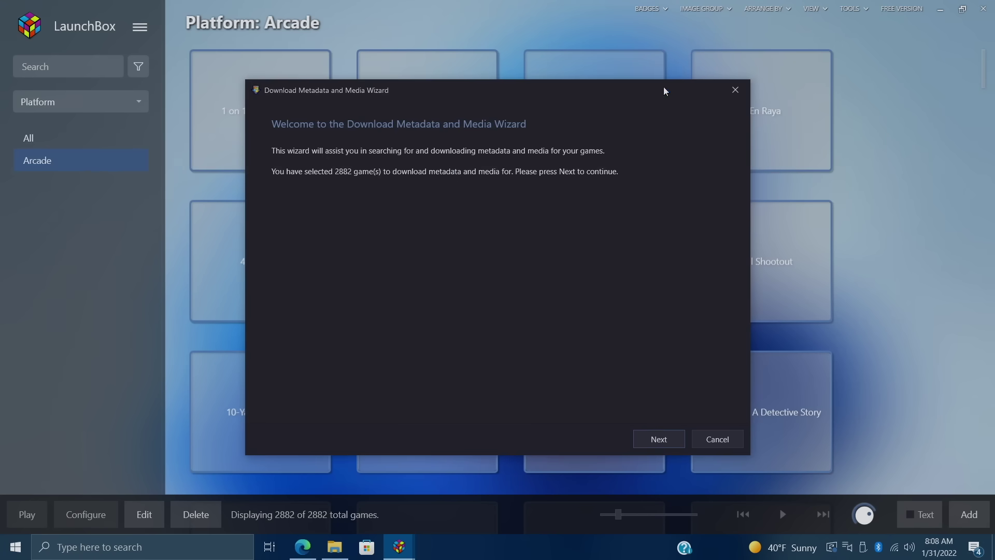
click(668, 444)
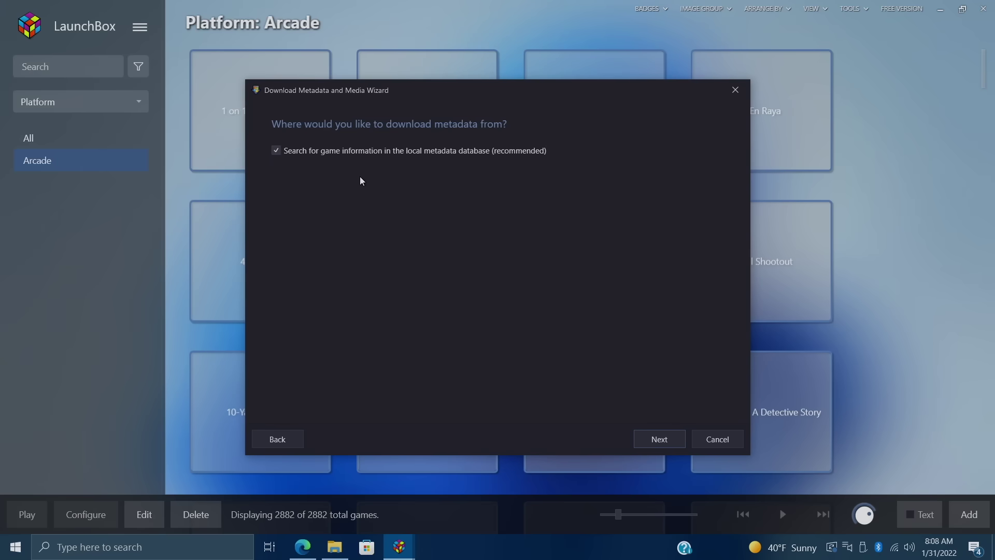
click(662, 438)
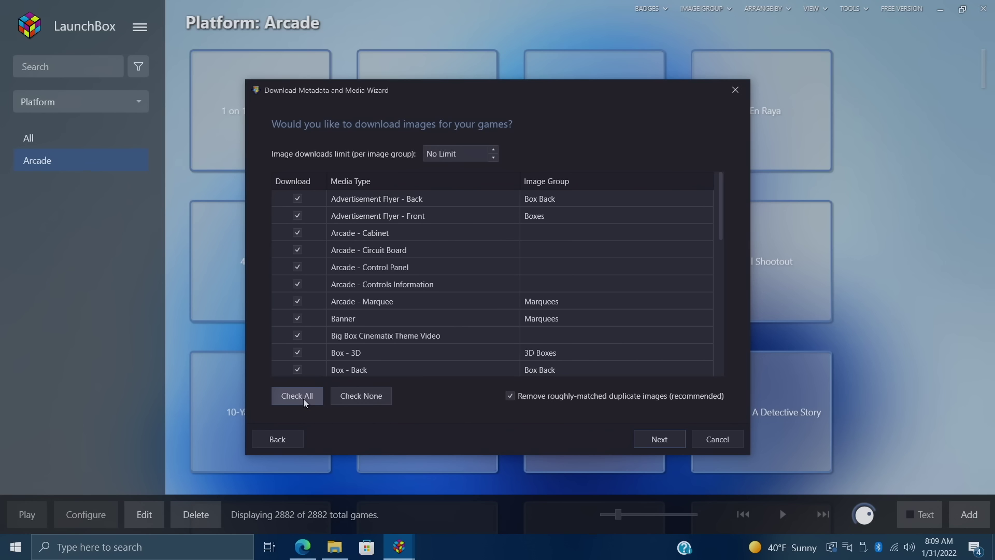
Step: Accept all image types, skip EmuMovies, choose to update without replacing existing fields or media, and start the download
click(660, 438)
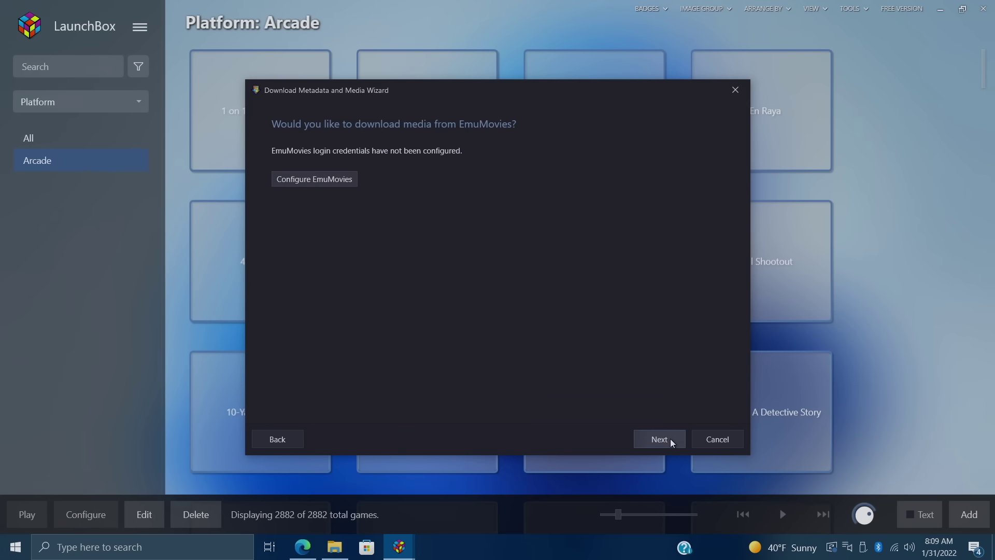
click(671, 440)
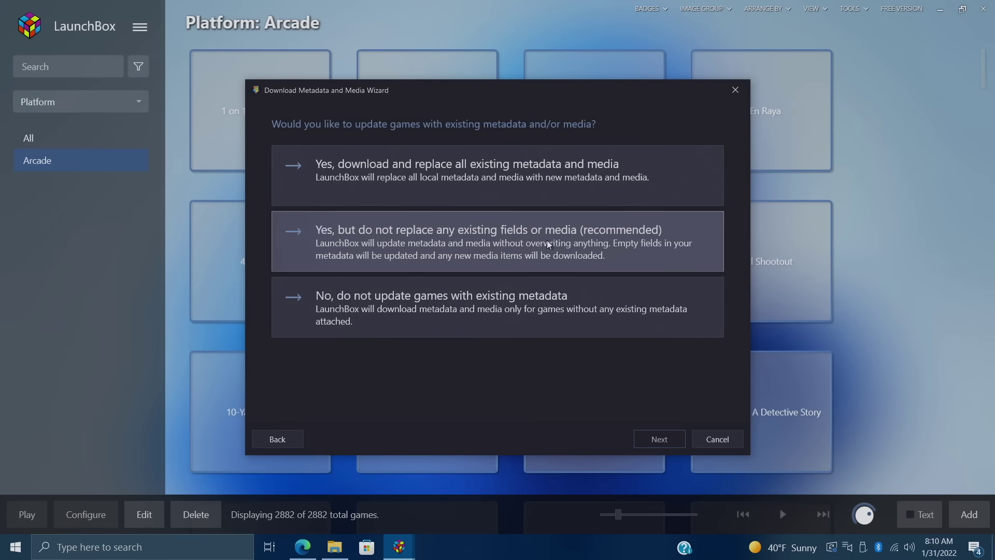
click(583, 239)
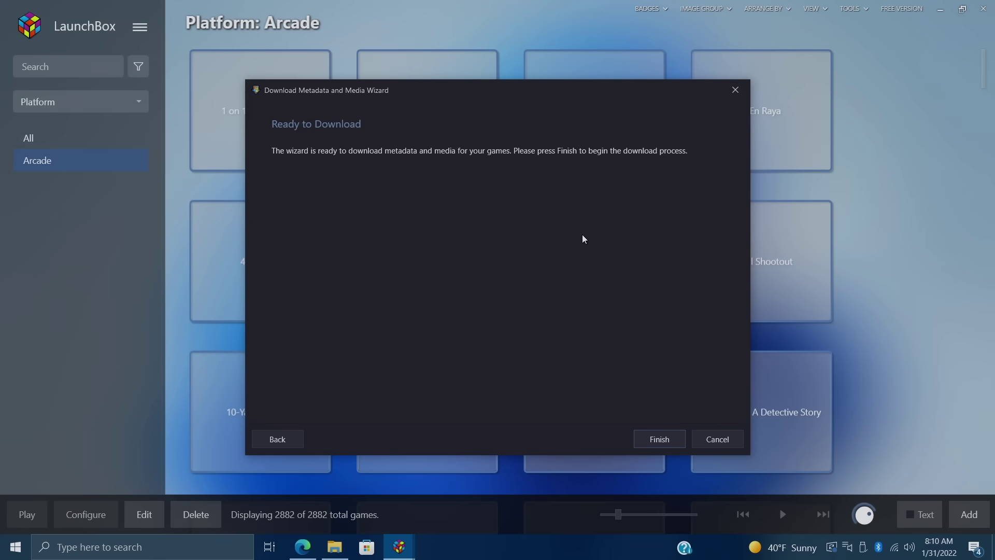
click(668, 443)
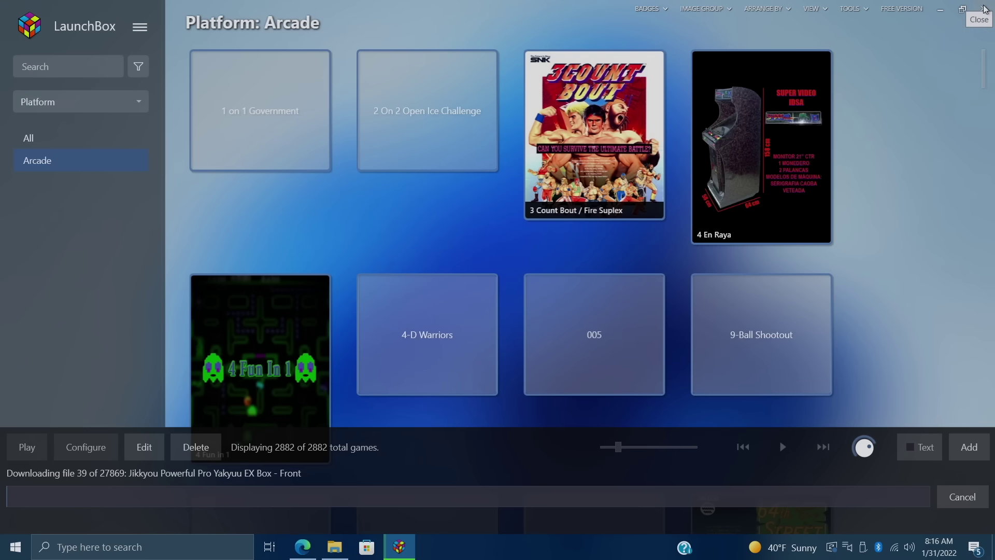
click(985, 8)
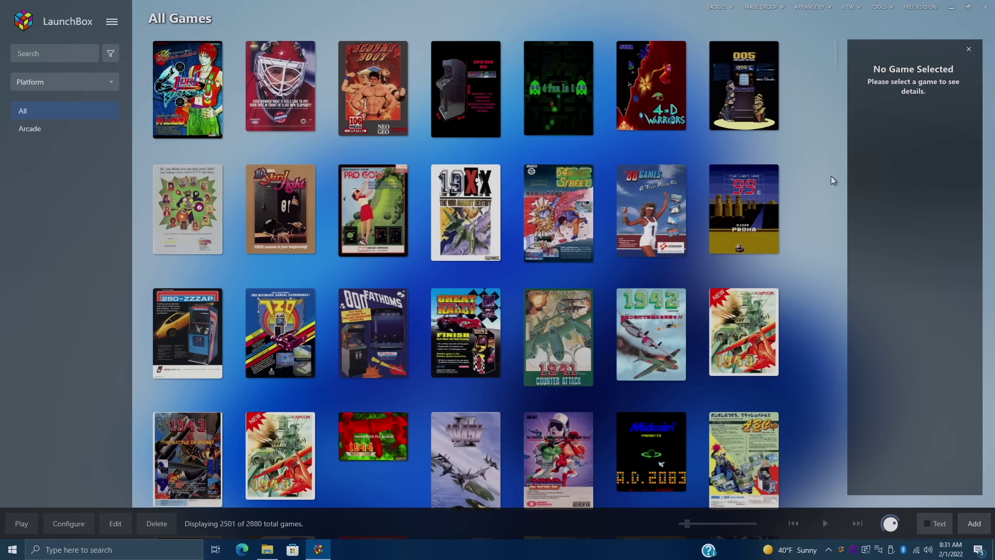
Step: Browse the downloaded artwork in All Games and switch the image group to 3D Boxes
scroll(827, 176, down, 10)
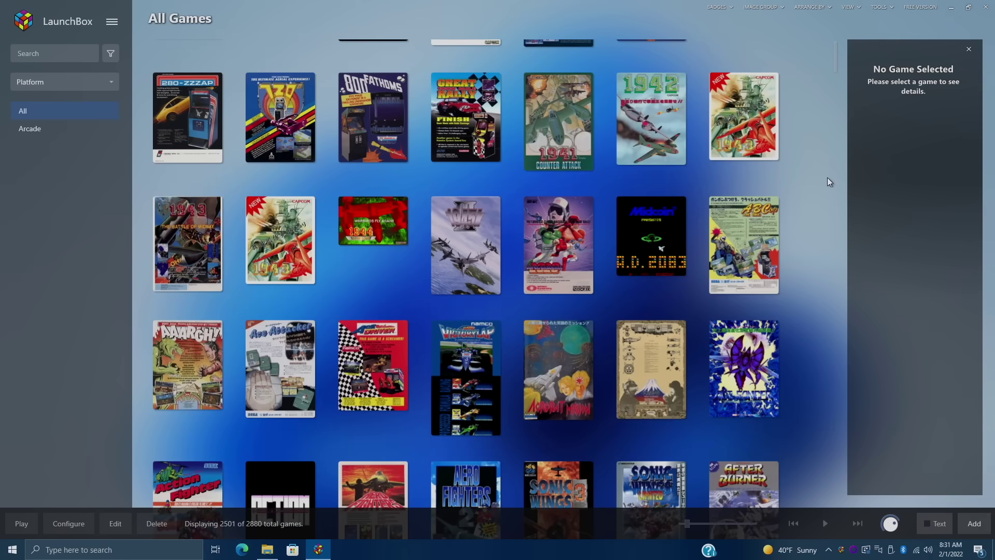
scroll(827, 178, down, 8)
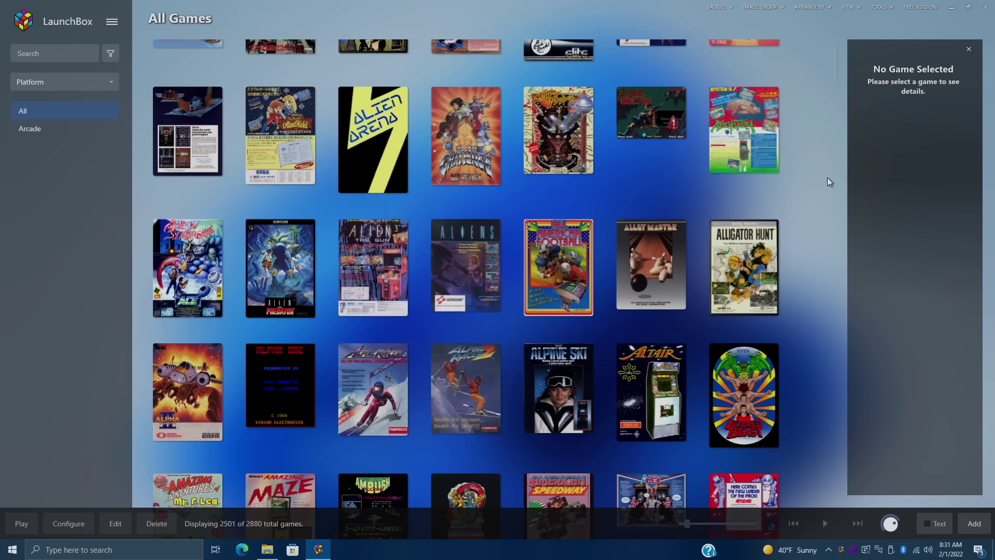
scroll(827, 177, up, 8)
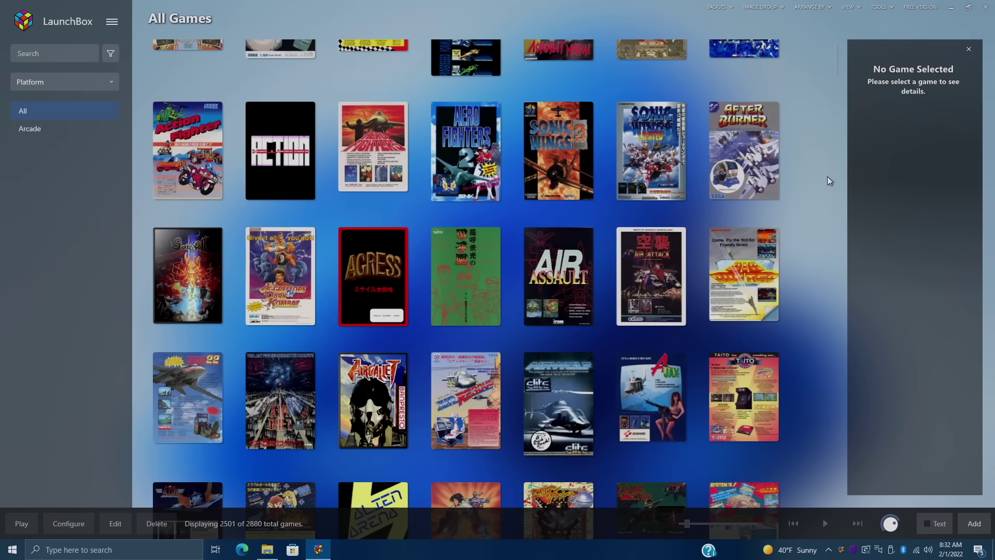
click(769, 9)
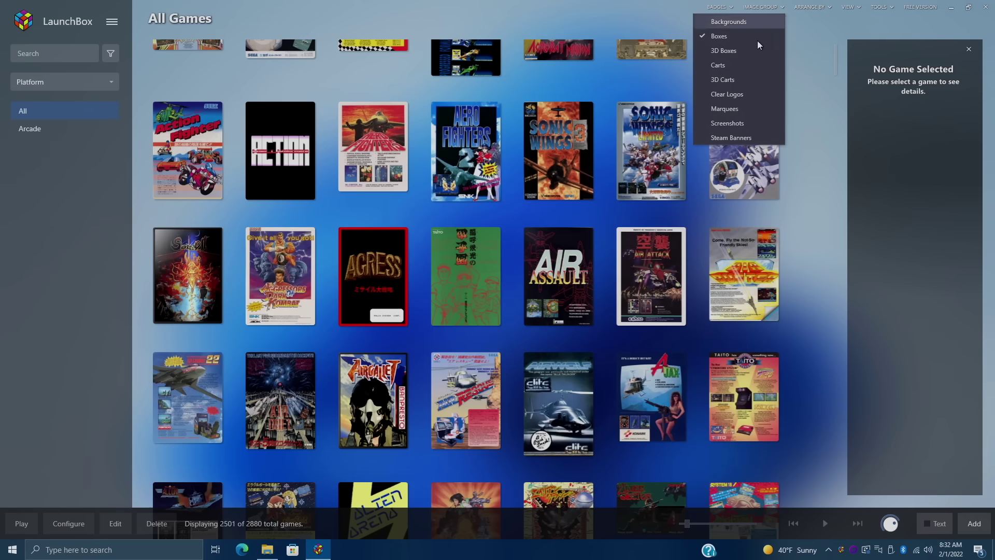
click(733, 51)
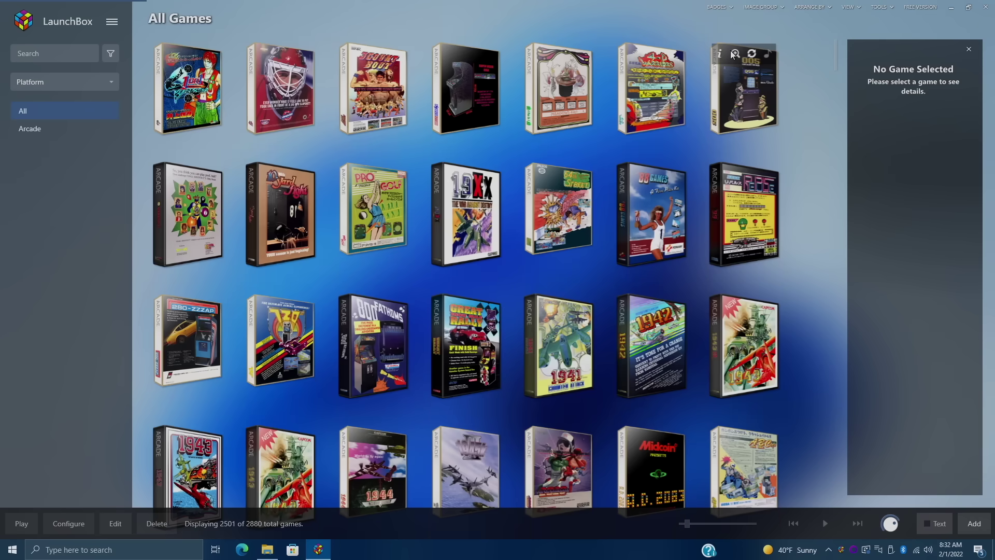
scroll(757, 145, down, 3)
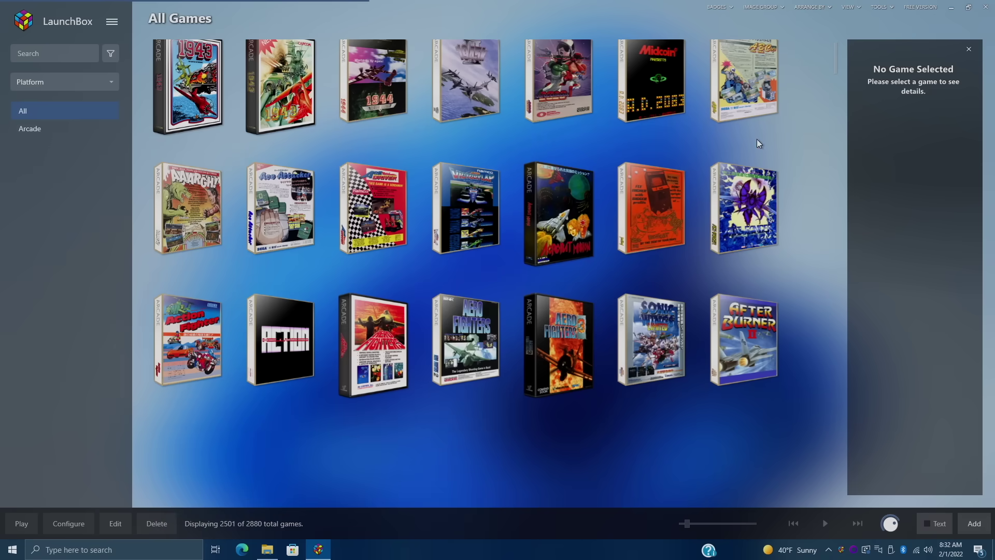
Step: Group the library by Platform Category, view the Flying Games and Beat Em Ups playlists, and return to All
click(36, 85)
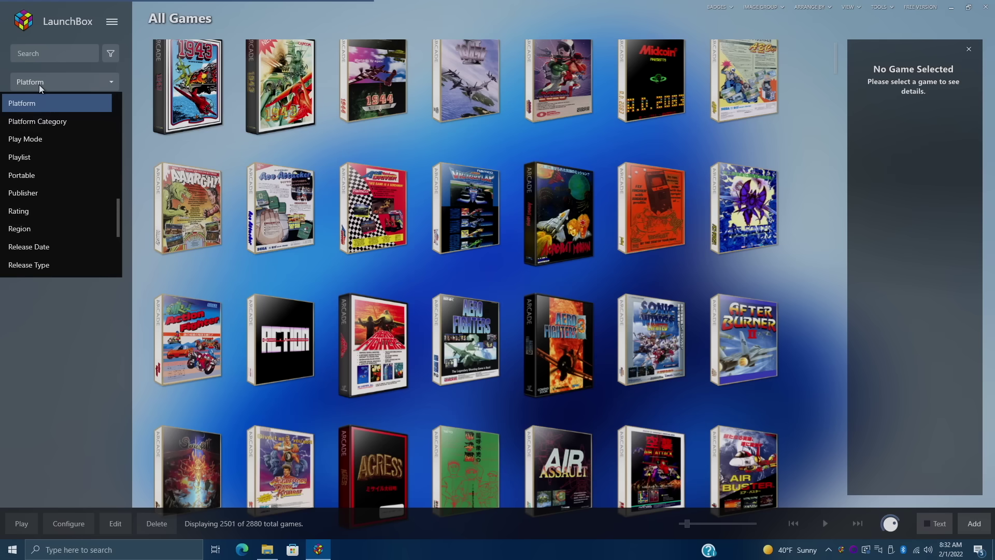
click(61, 122)
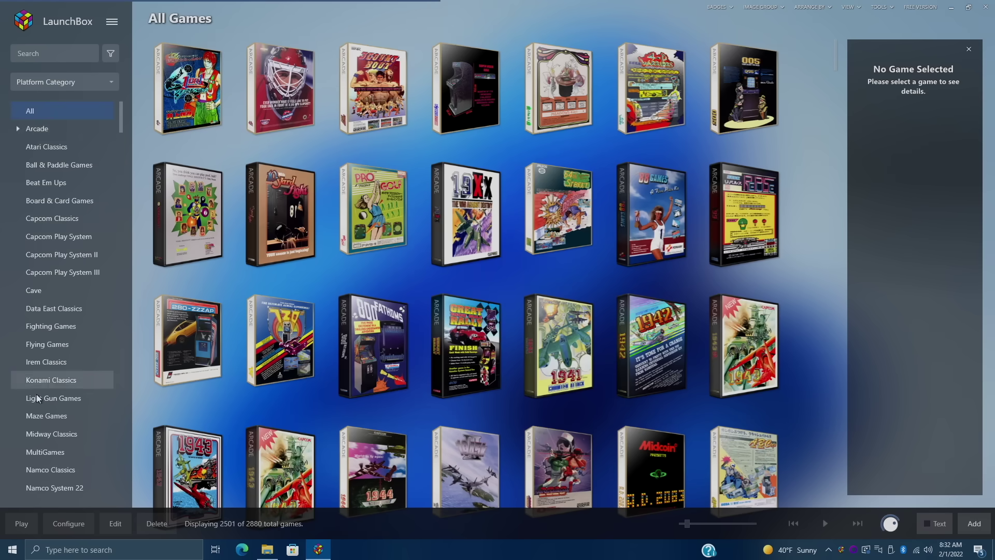
click(52, 344)
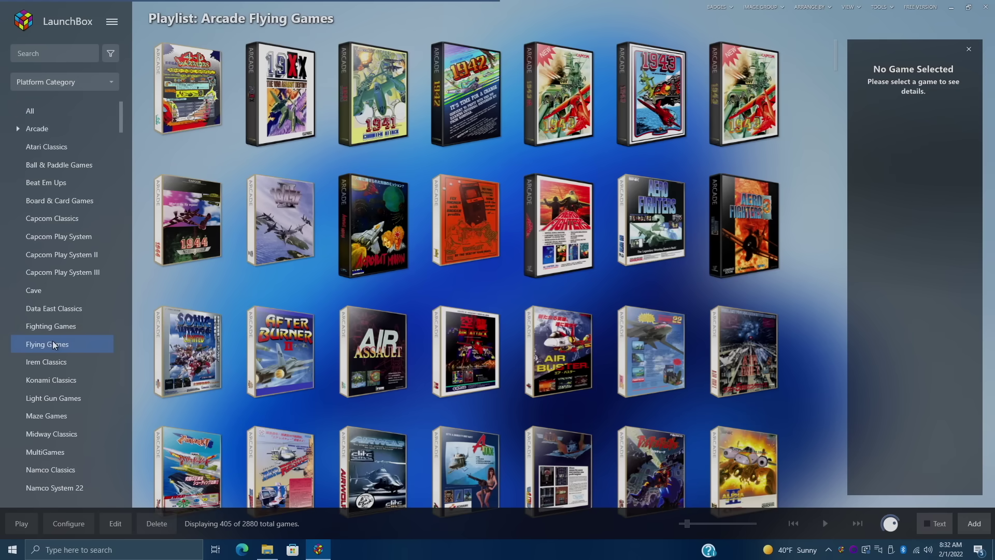
click(53, 181)
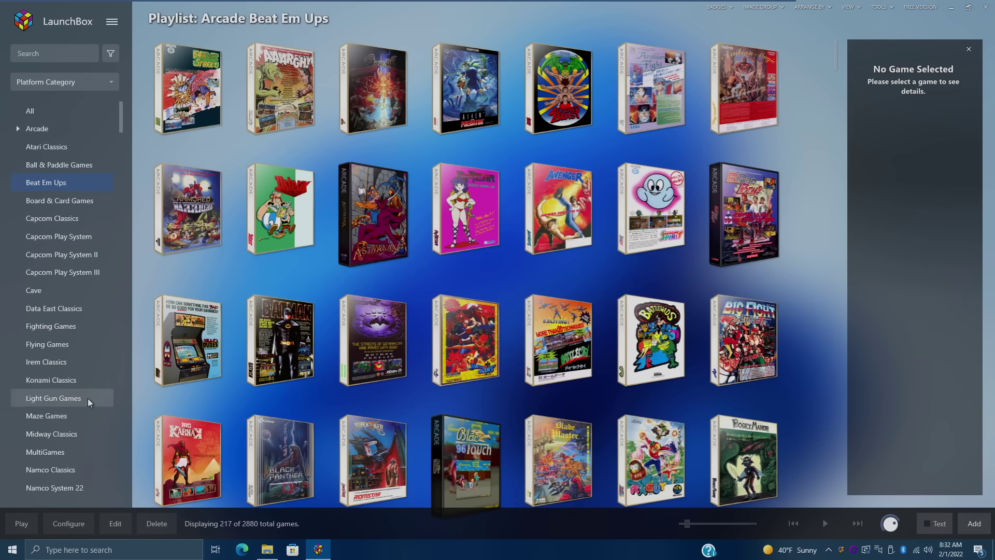
click(48, 112)
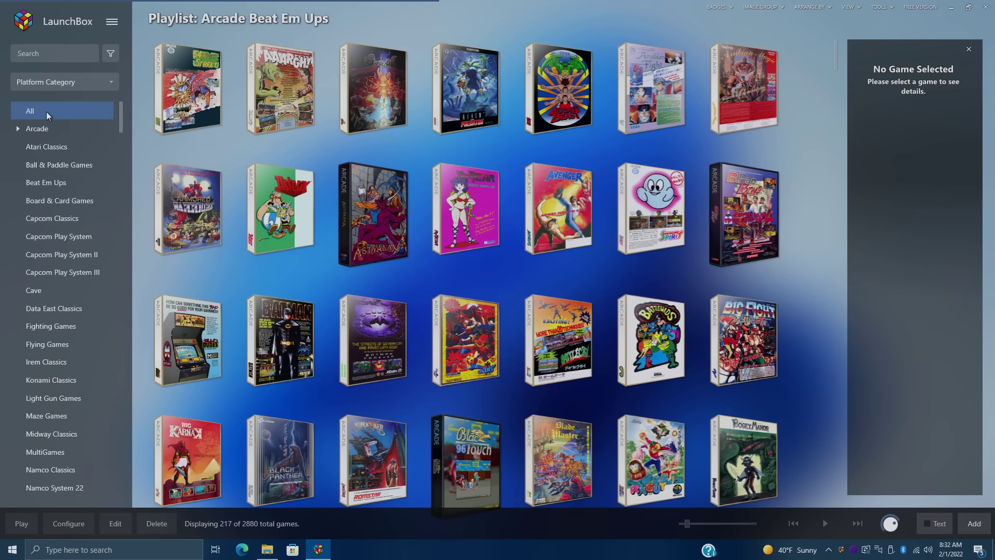